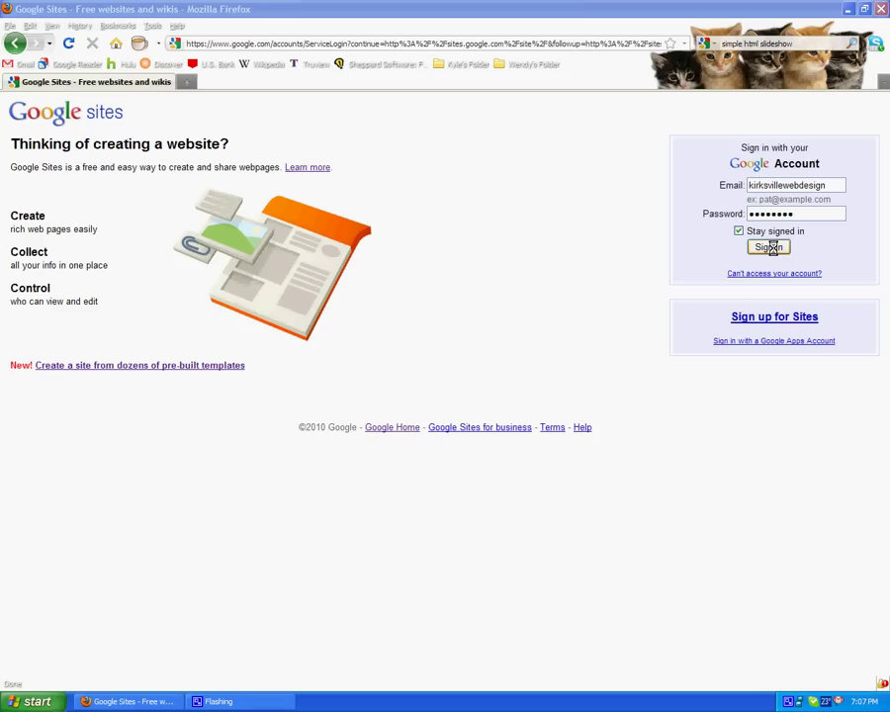
Sign in to Google Sites and open the Contact Us page of the Nums Baked Goods site for editing.
left_click(773, 247)
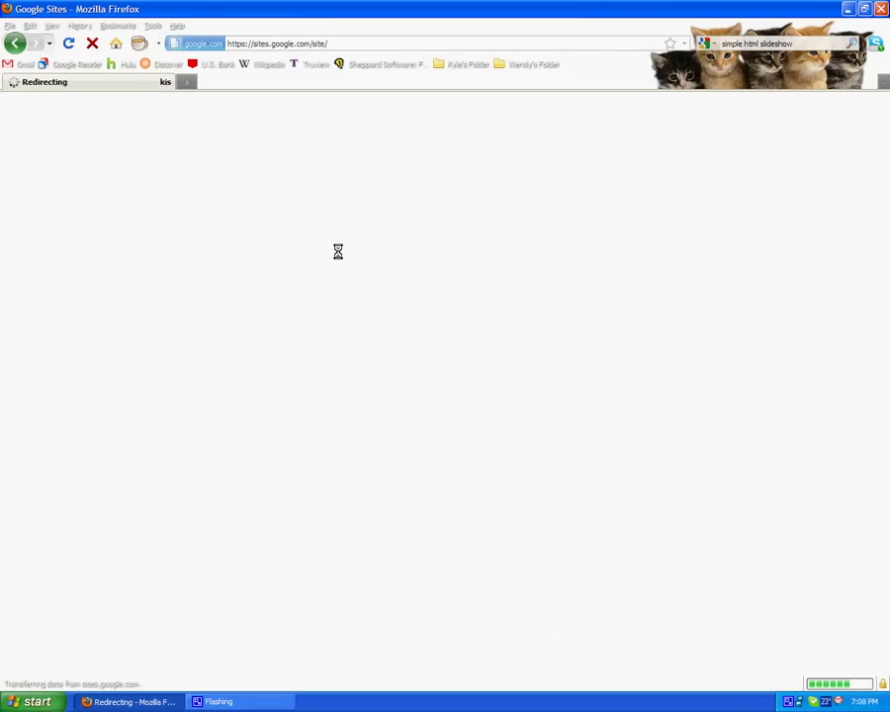
left_click(55, 243)
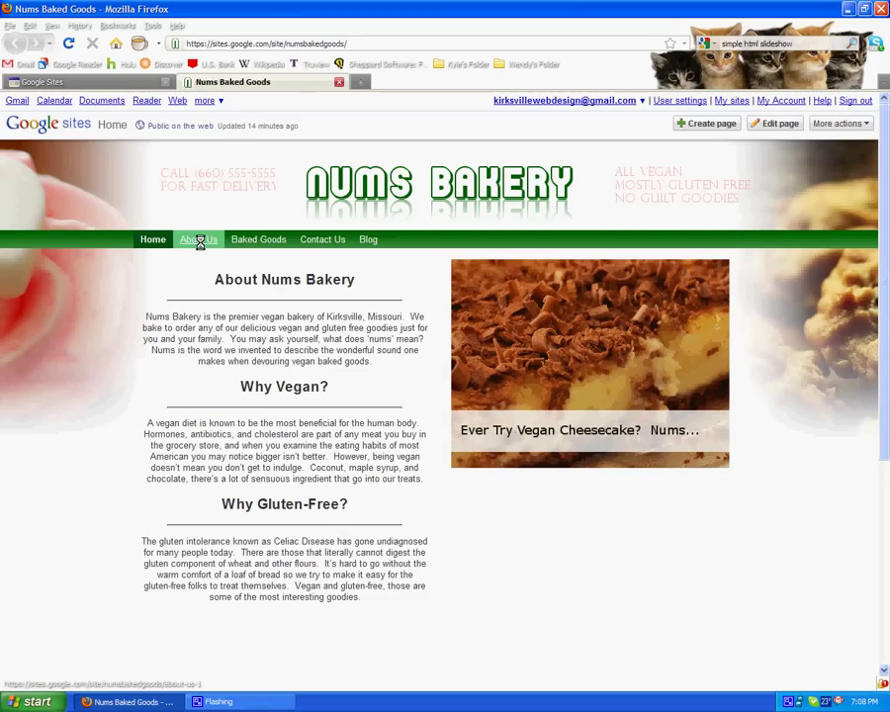
left_click(326, 240)
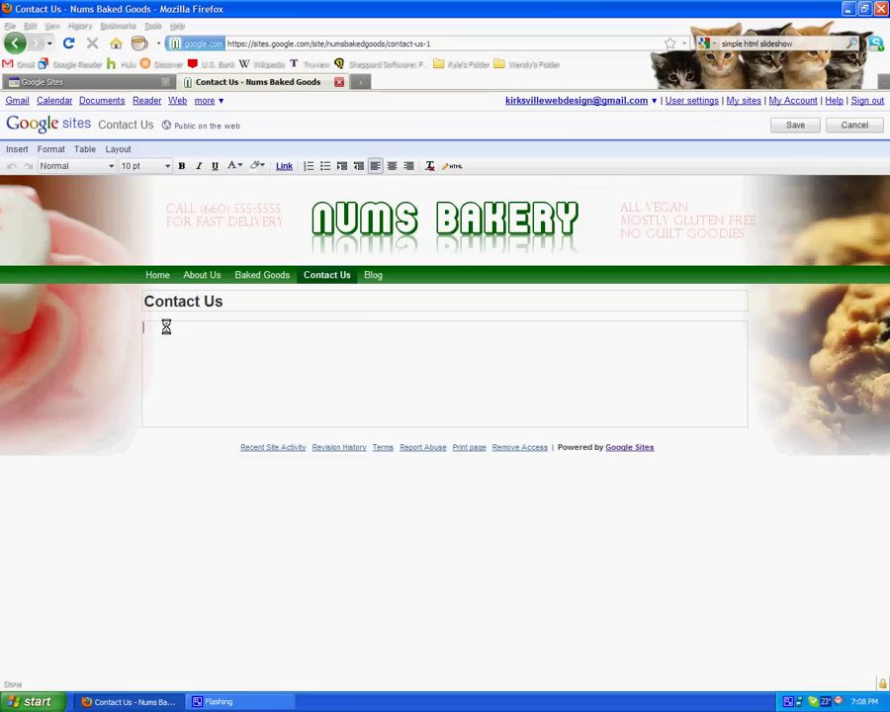
left_click(16, 149)
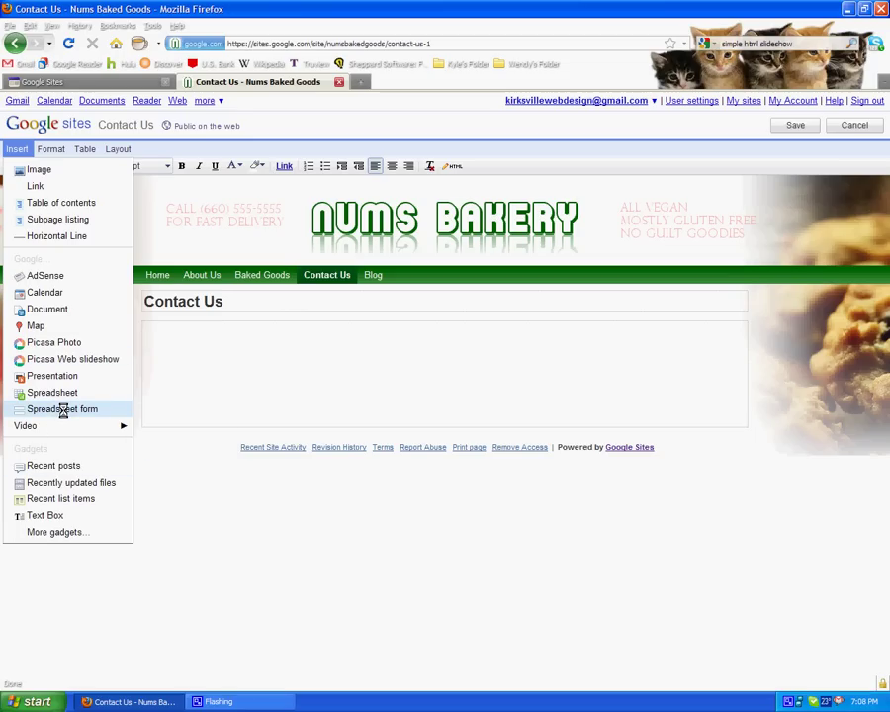
left_click(63, 409)
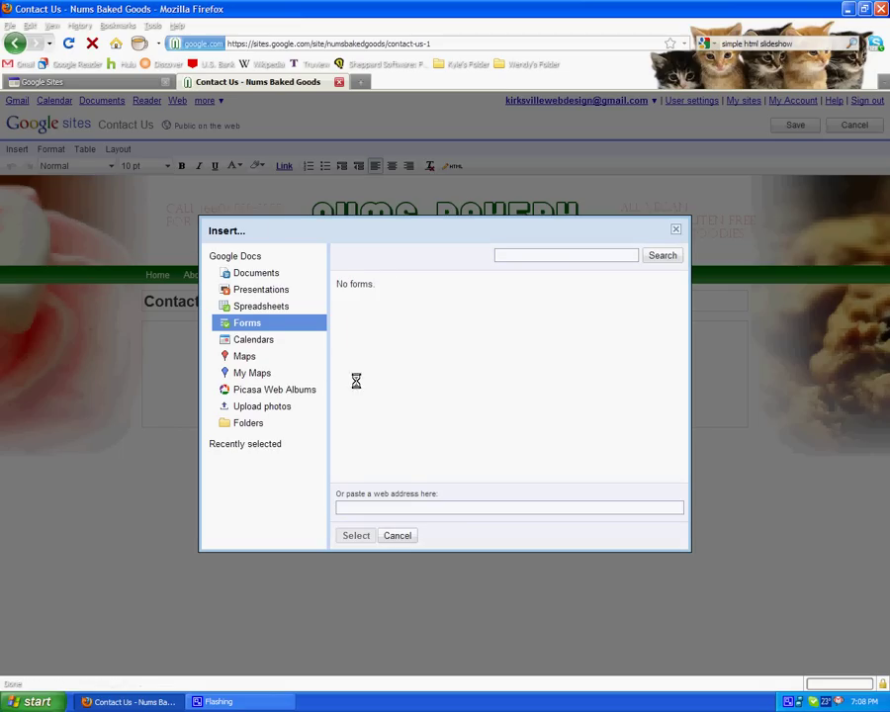
left_click(79, 82)
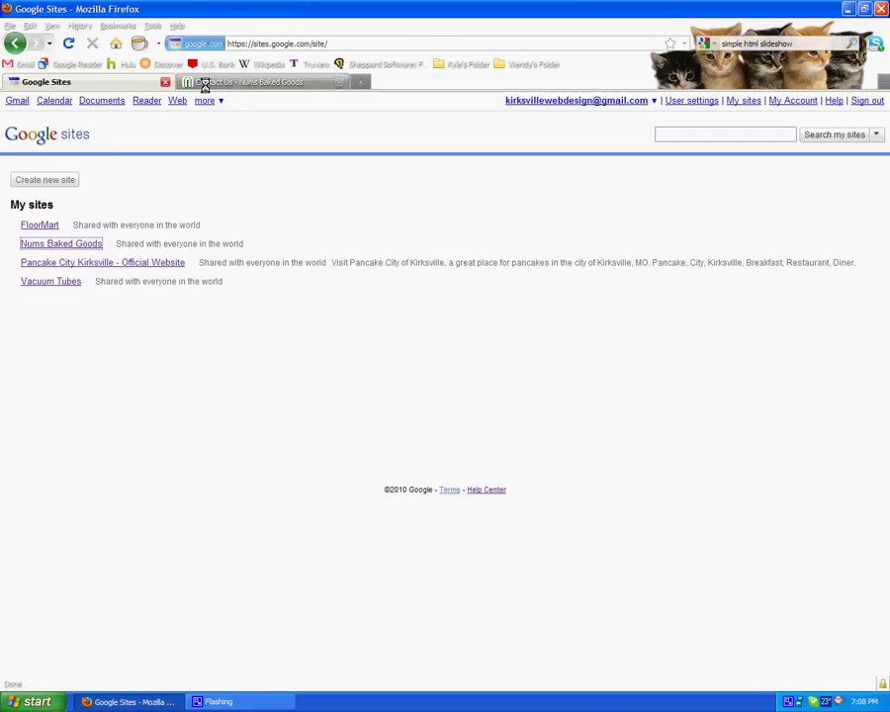
left_click(203, 85)
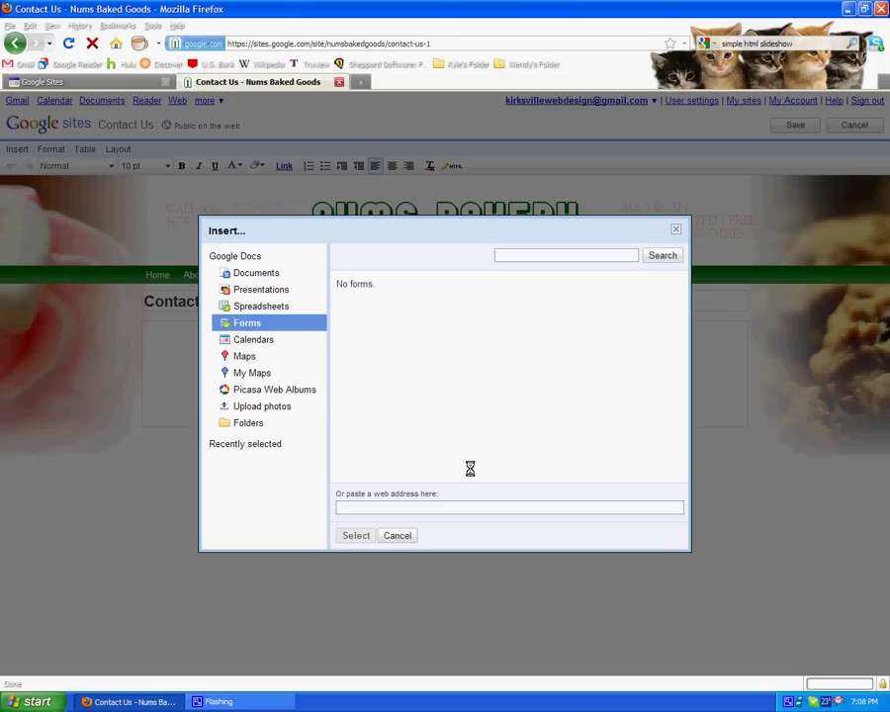
left_click(397, 536)
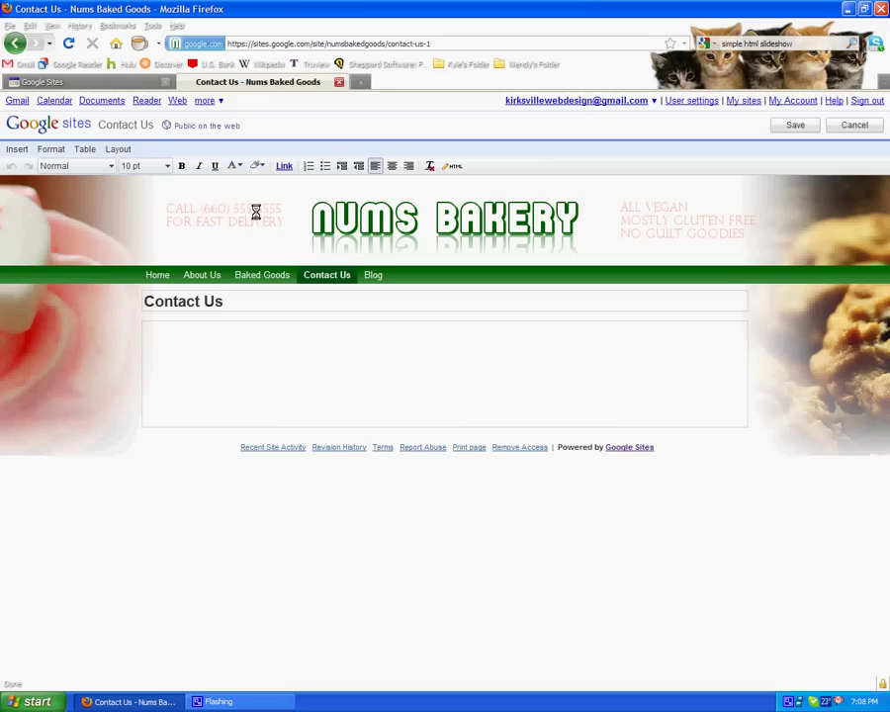
Switch to Google Docs and create a new form.
left_click(104, 100)
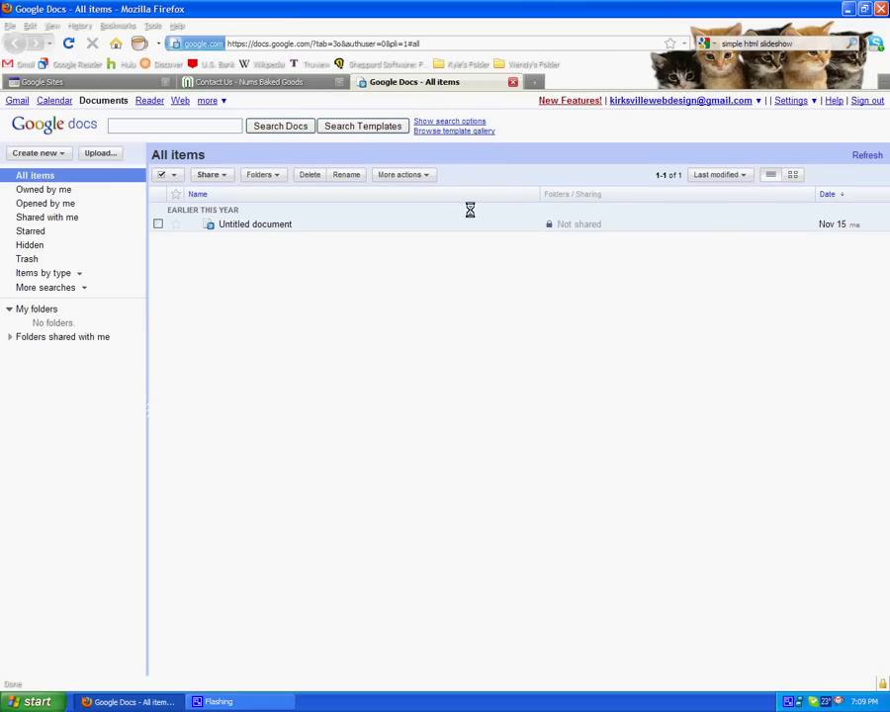
left_click(49, 153)
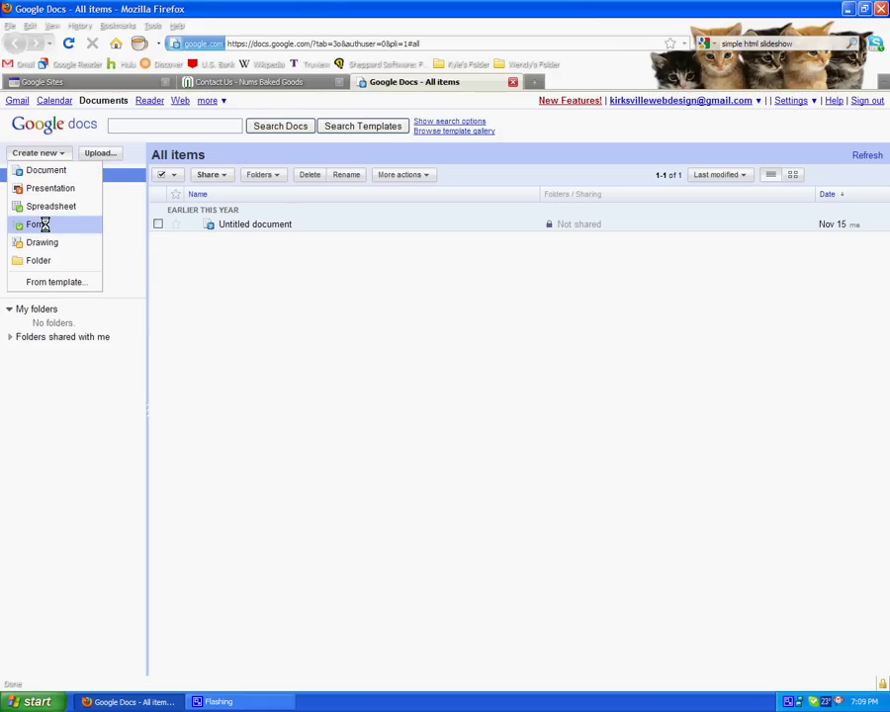
left_click(44, 225)
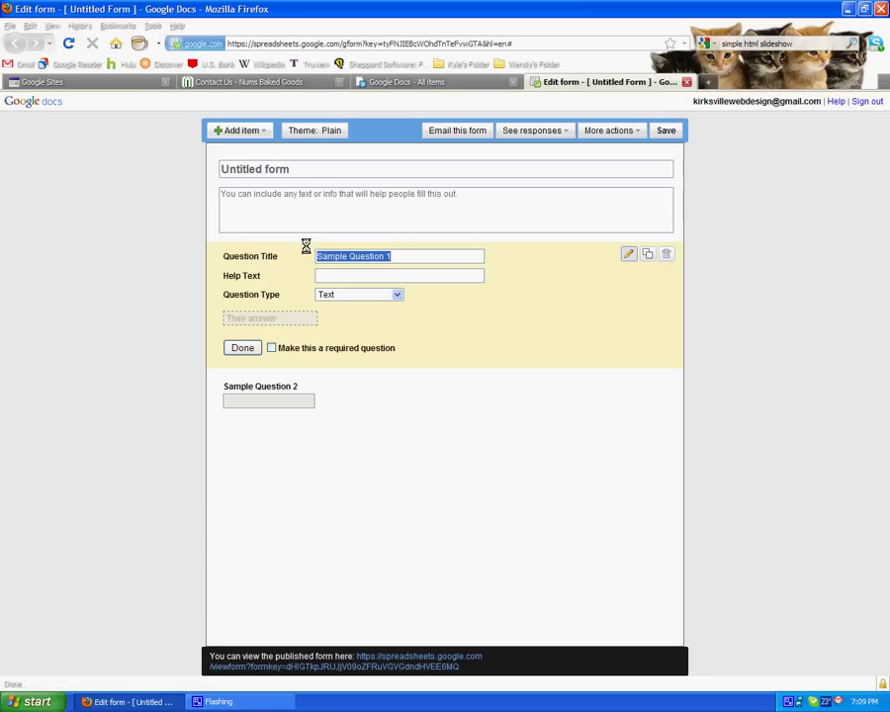
Title the form "Contact Form" and enter the description "Please fill this form out to inform us of stuff.".
left_click(305, 169)
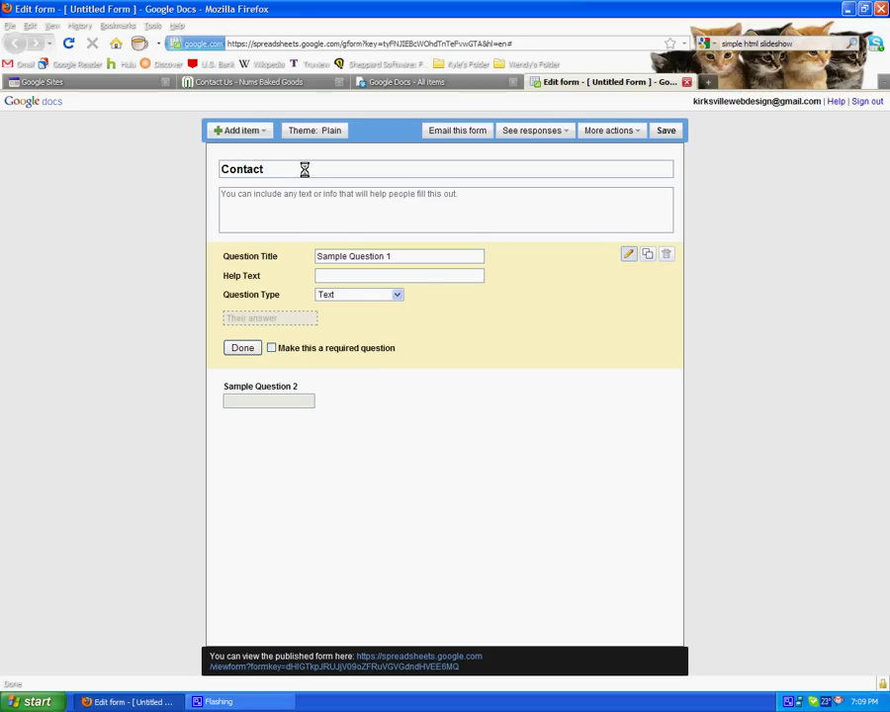
type("Form")
key("Tab")
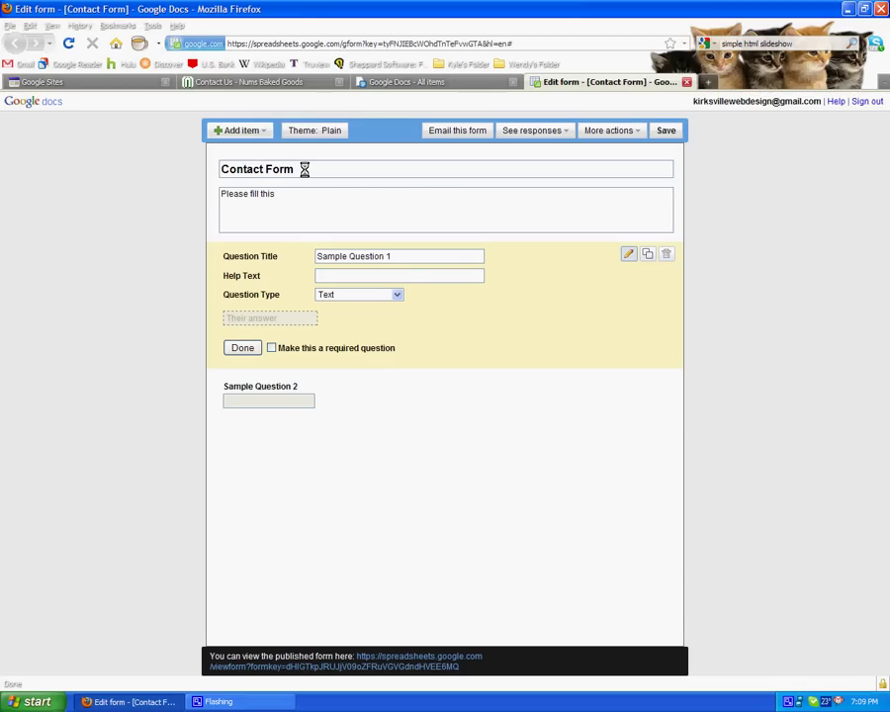
type("Please fill this form out to inform us")
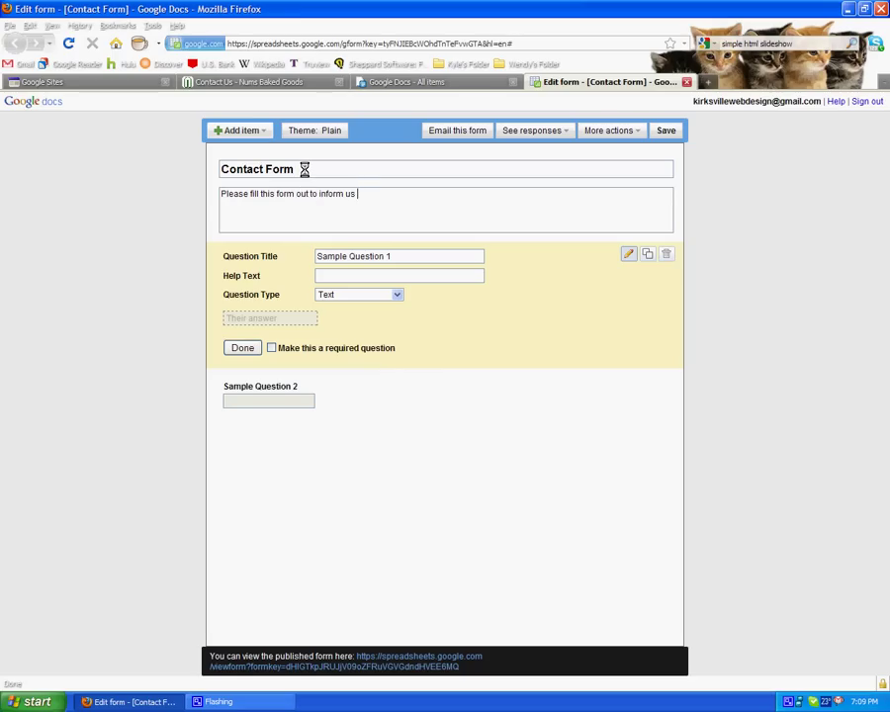
type("of stuff.")
Rename the first sample question "Name", keep it as a Text question and make it required.
left_click_drag(402, 256, 278, 257)
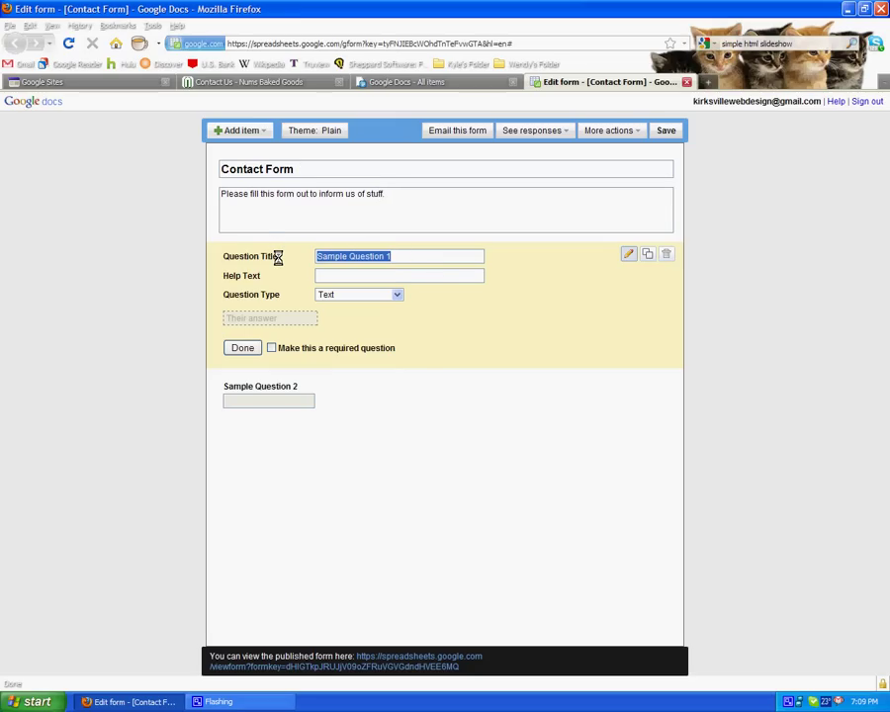
key("BackSpace")
type("Name")
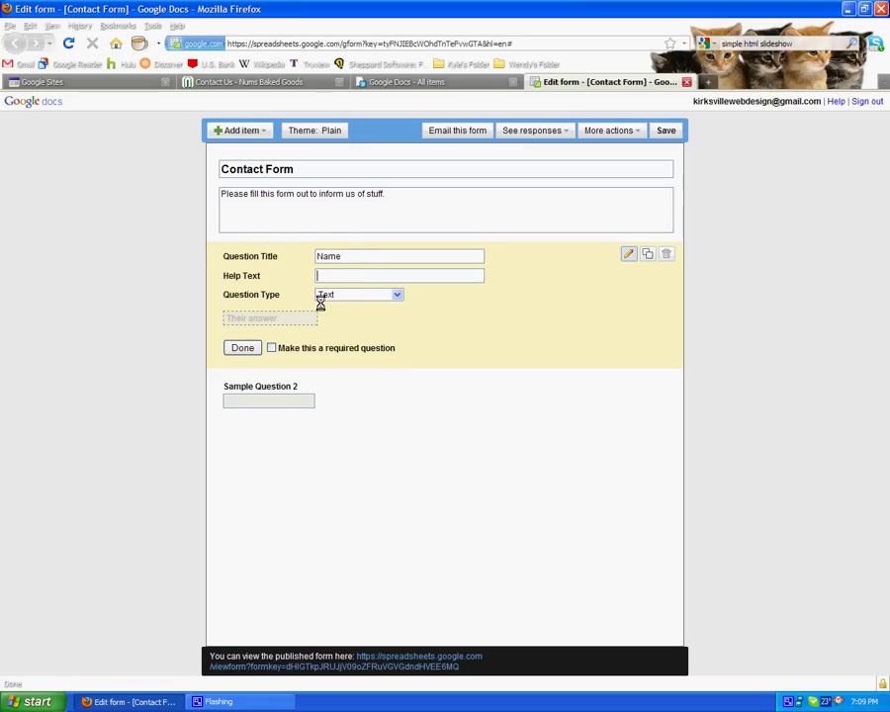
left_click(340, 295)
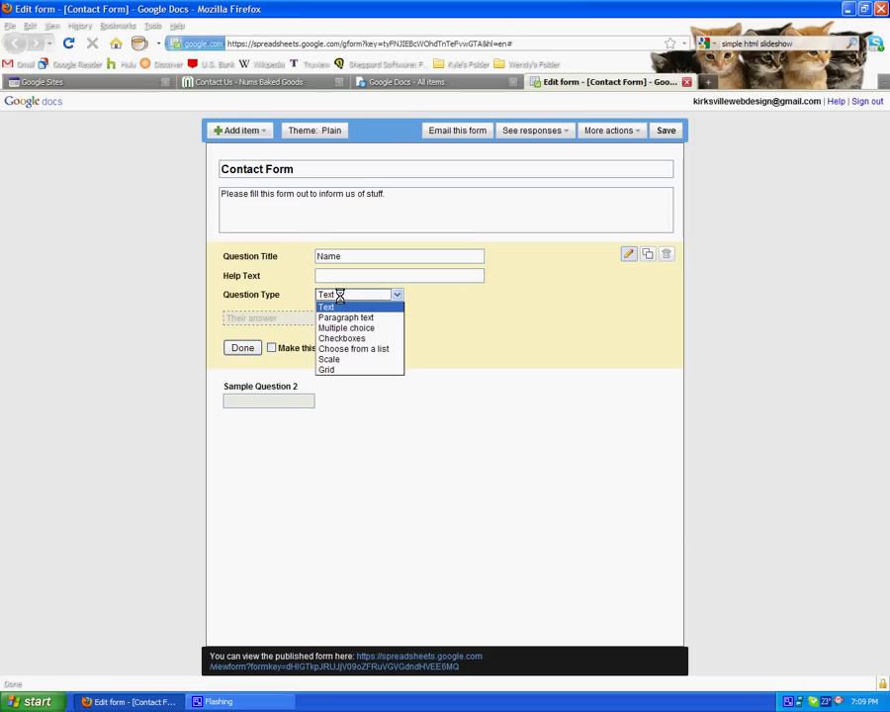
left_click(335, 298)
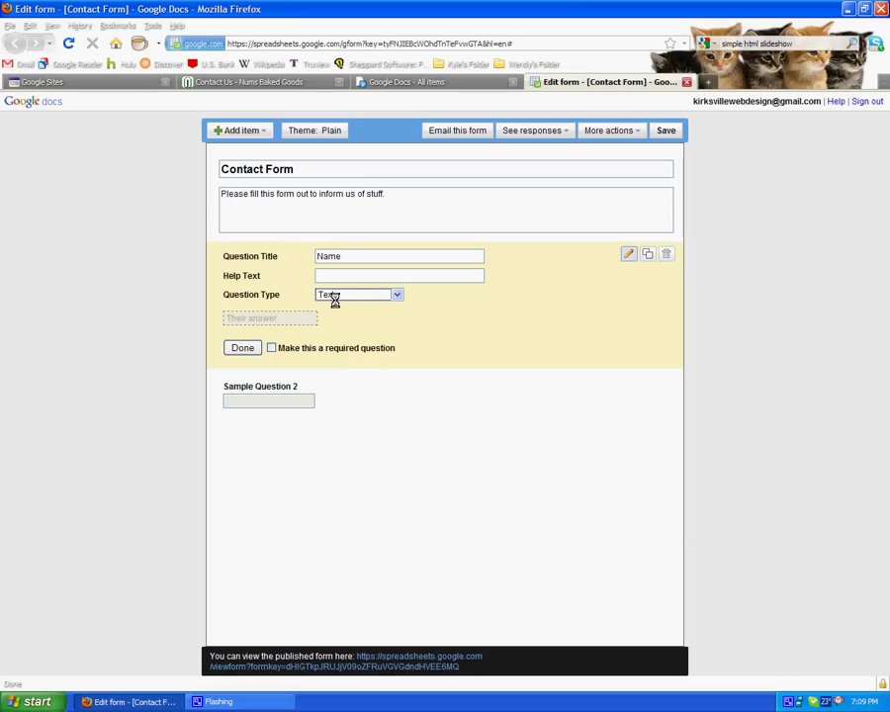
left_click(271, 348)
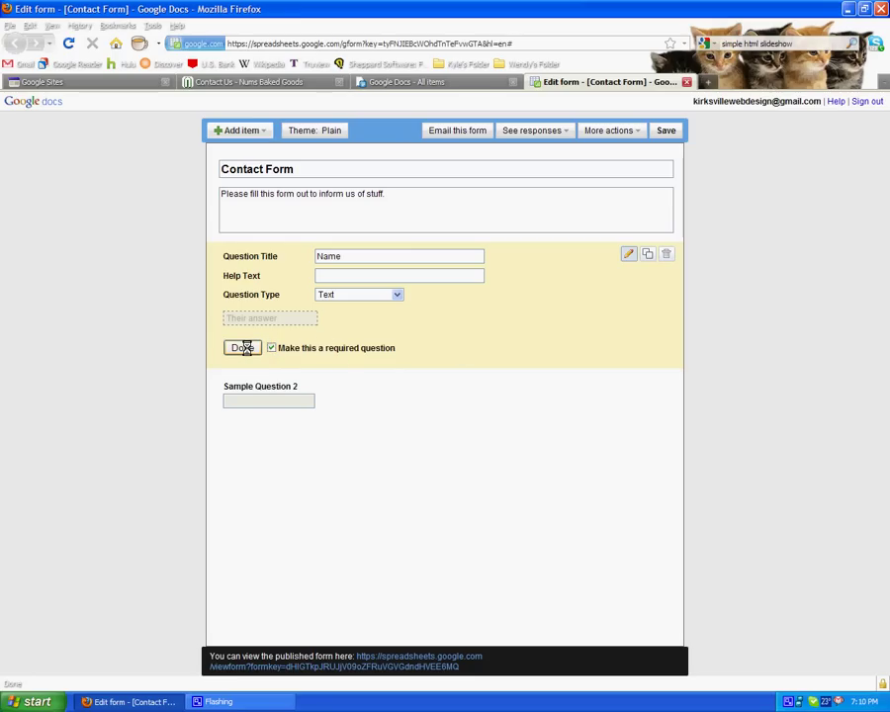
left_click(243, 348)
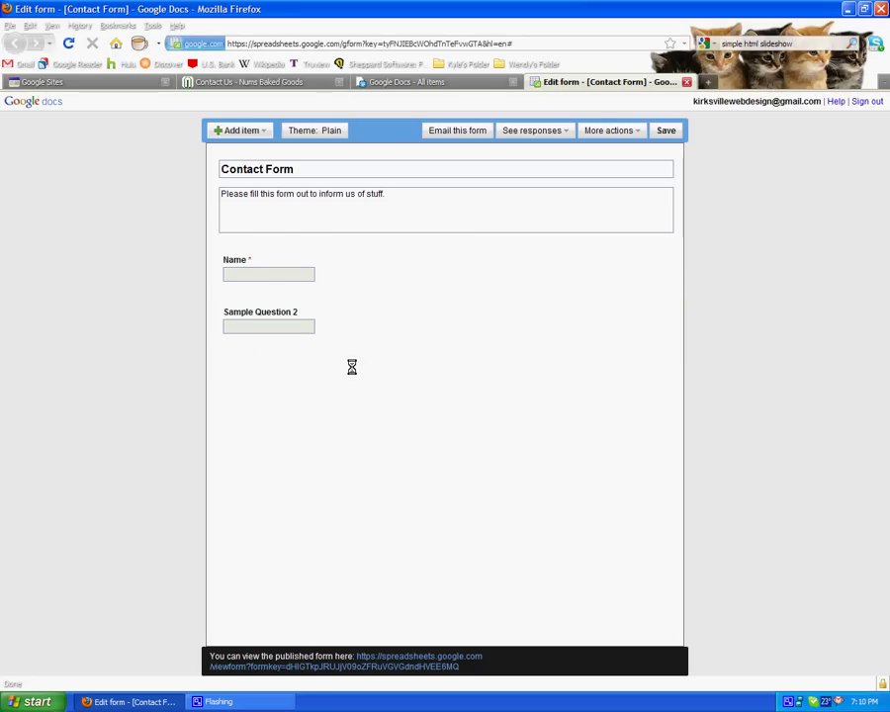
Rename the second sample question "Phone #" and finish editing it.
mouse_move(359, 322)
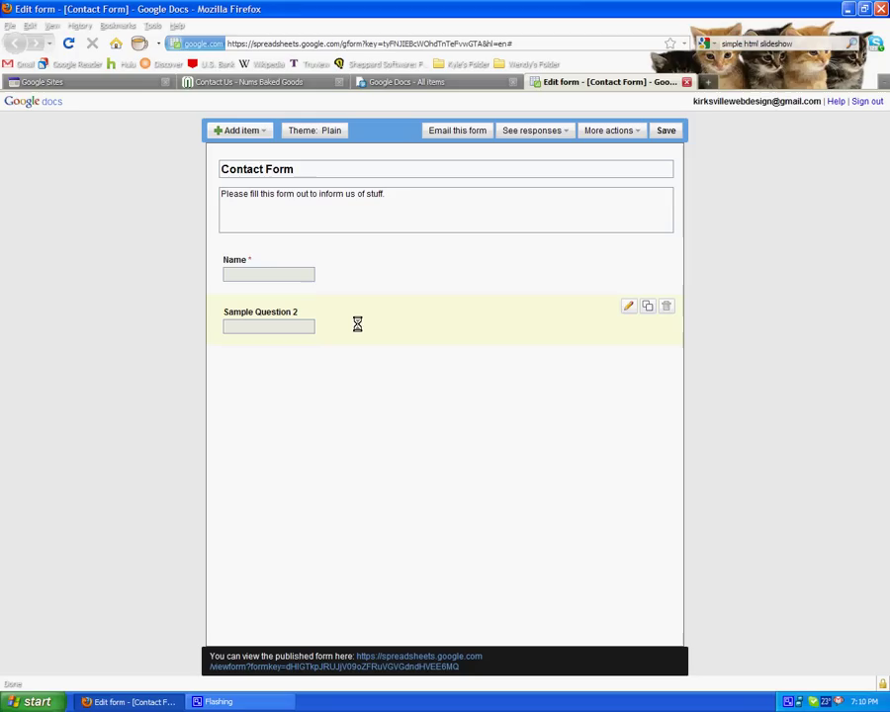
left_click(630, 310)
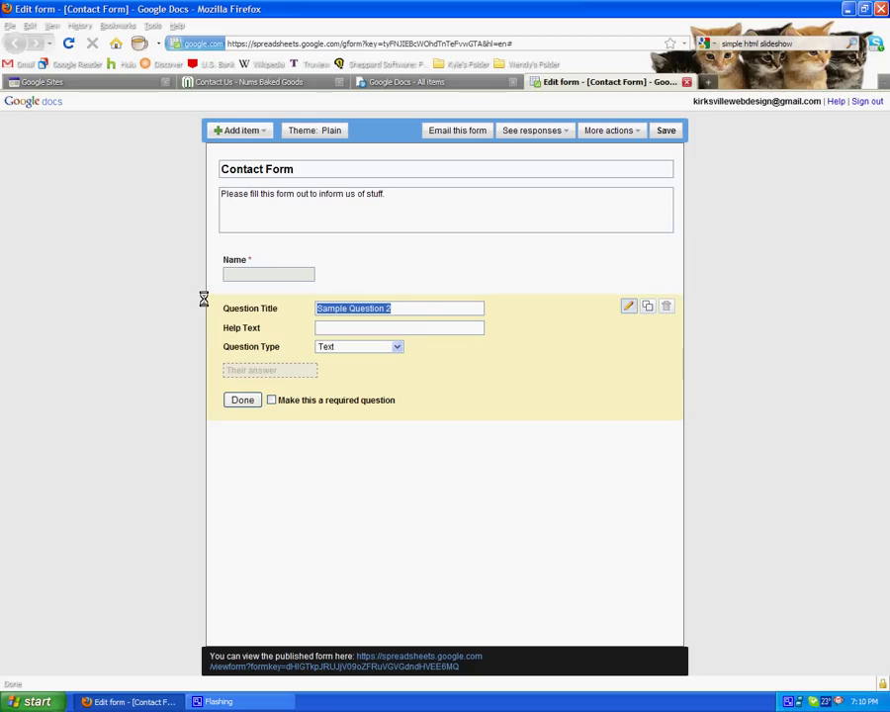
type("P")
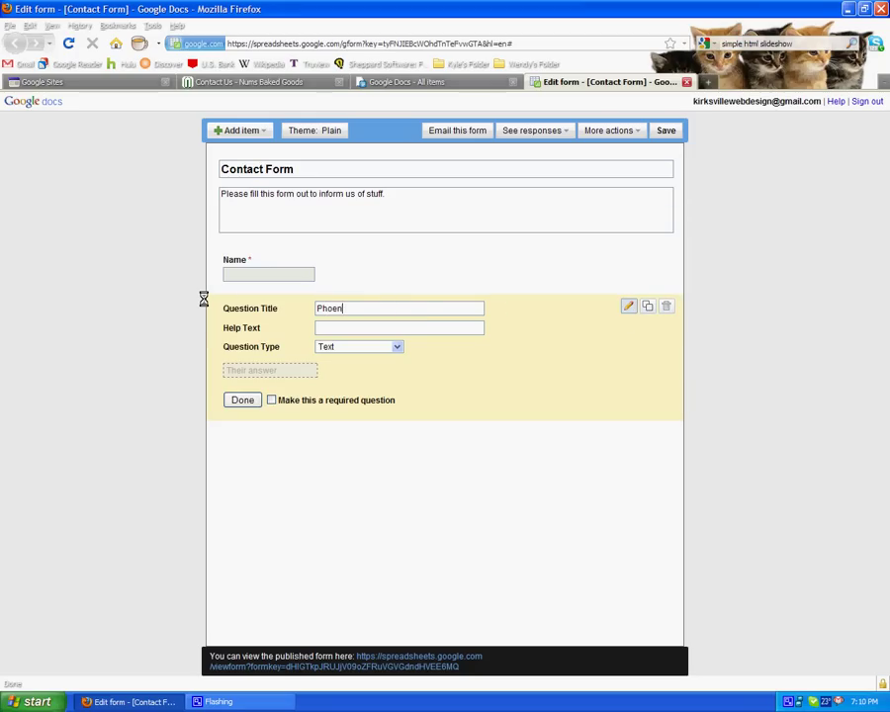
type("hone #")
left_click(243, 399)
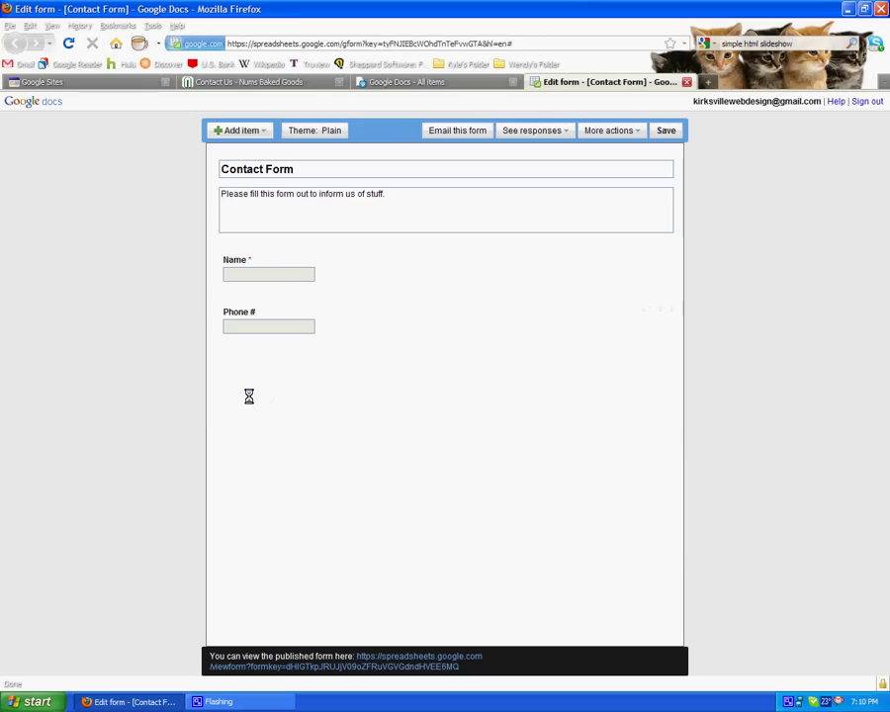
Add a required Paragraph text question titled "Comment" with the help text "(Say what you want to say)".
left_click(221, 130)
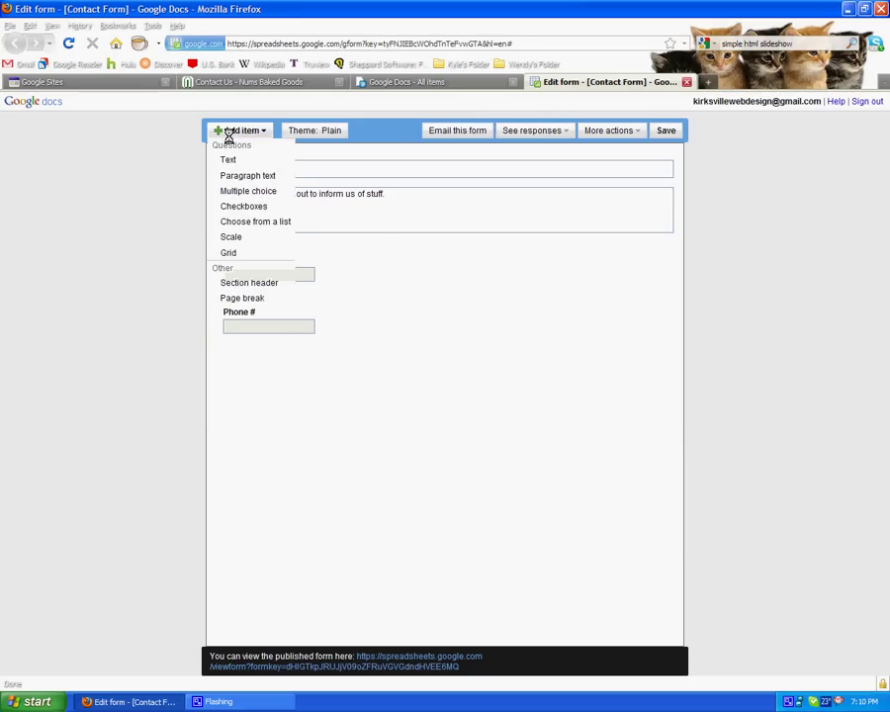
left_click(234, 164)
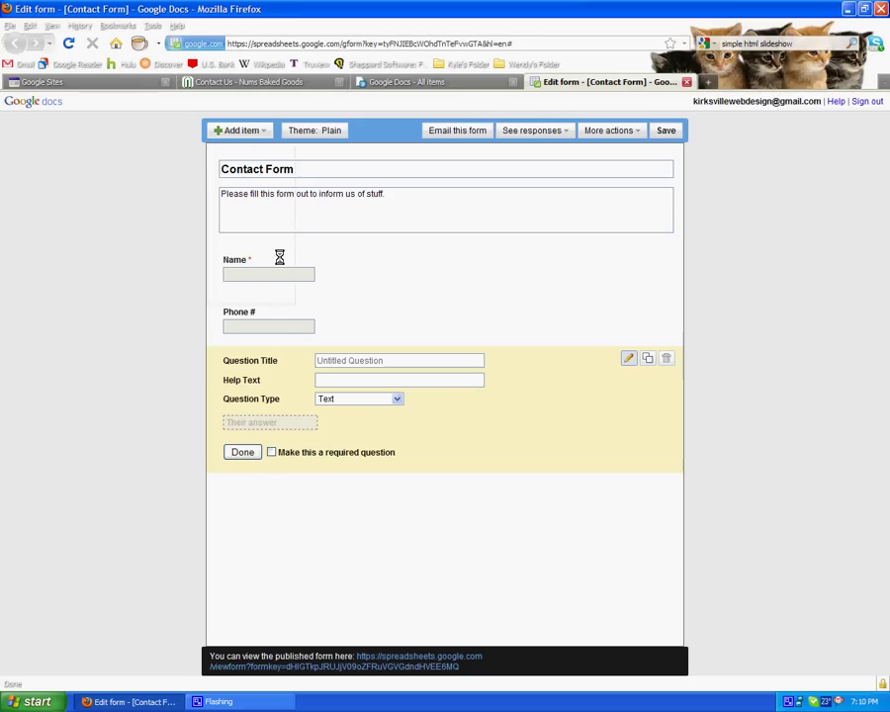
left_click(397, 361)
key("Tab")
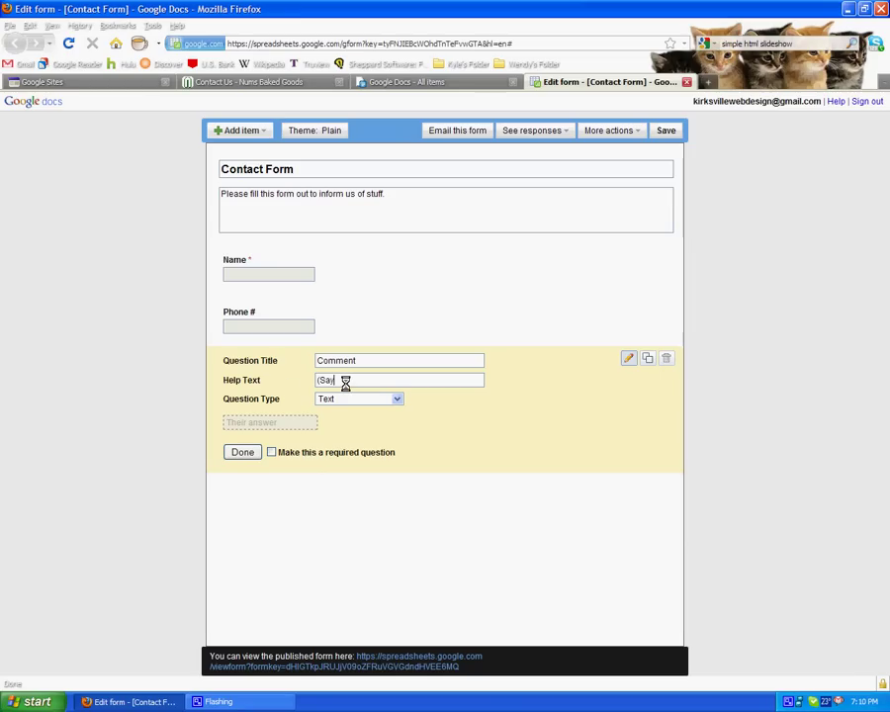
type("(Say what you want to say)")
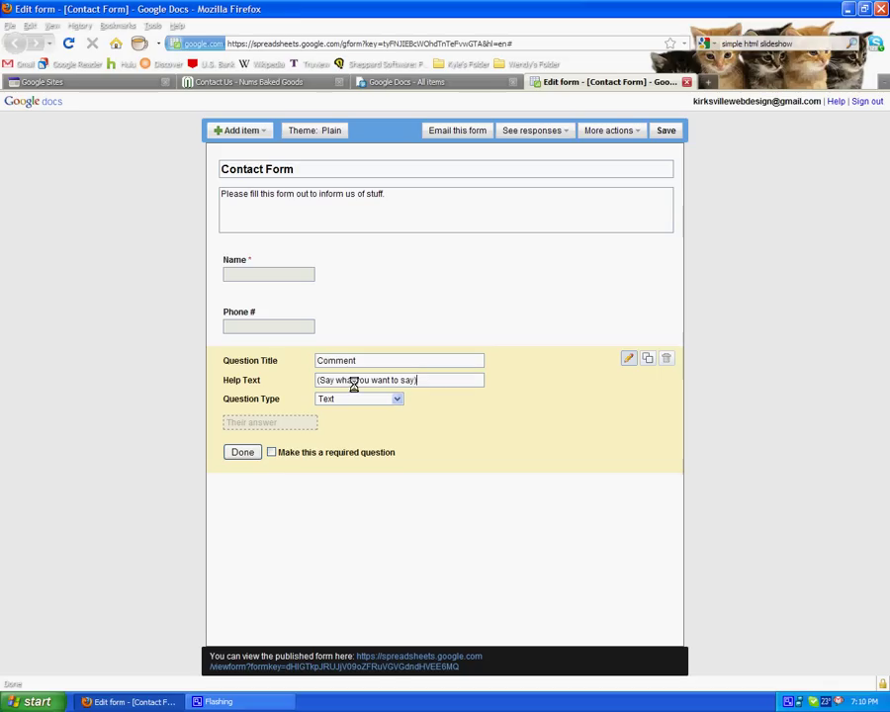
left_click(384, 399)
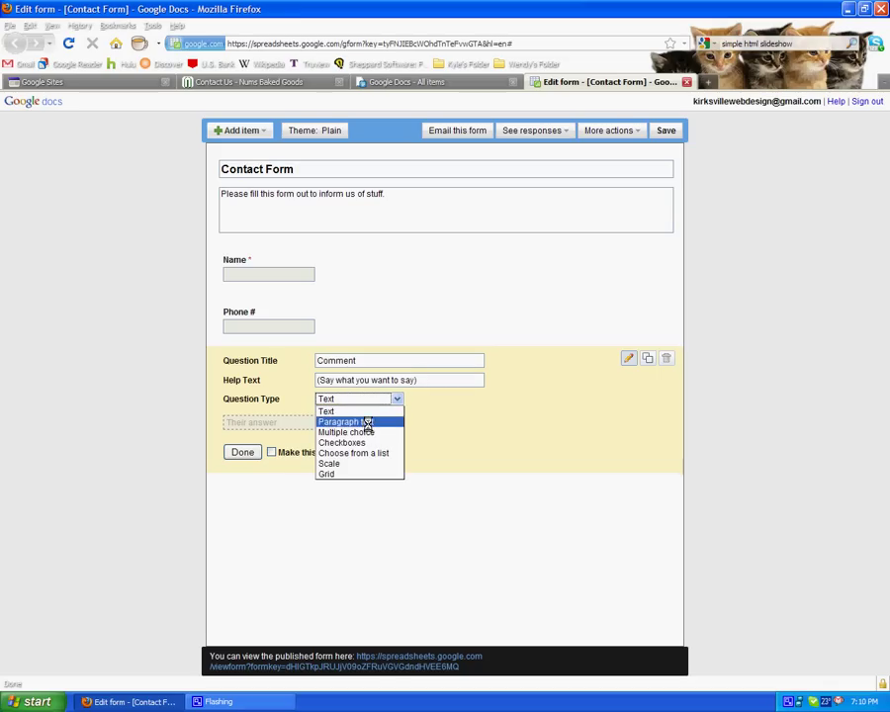
left_click(361, 421)
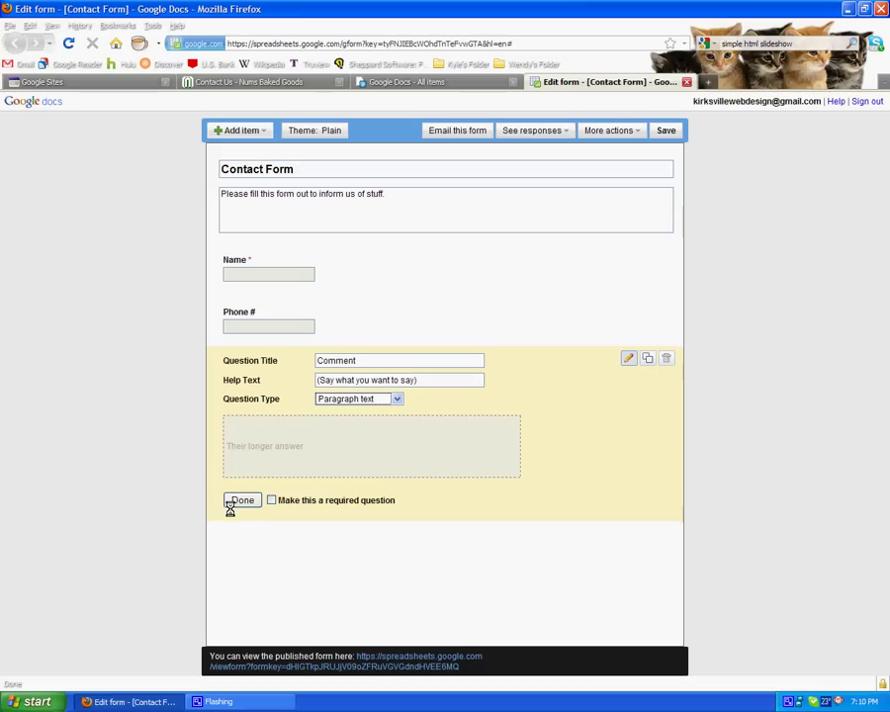
left_click(272, 501)
left_click(245, 500)
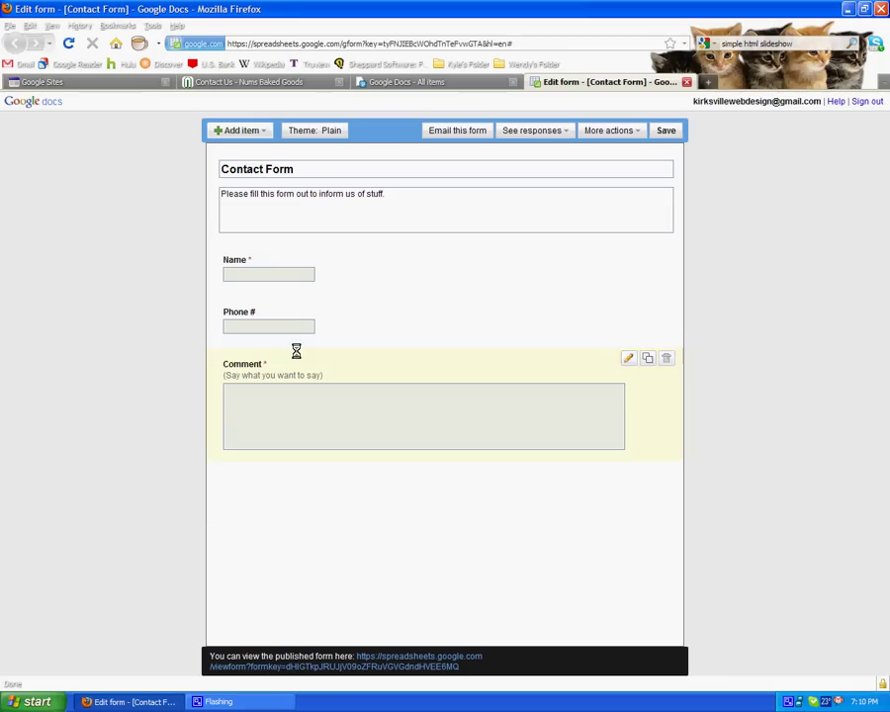
Add a sample phone number format as help text to the Phone # question, make it required and save the form.
left_click(627, 306)
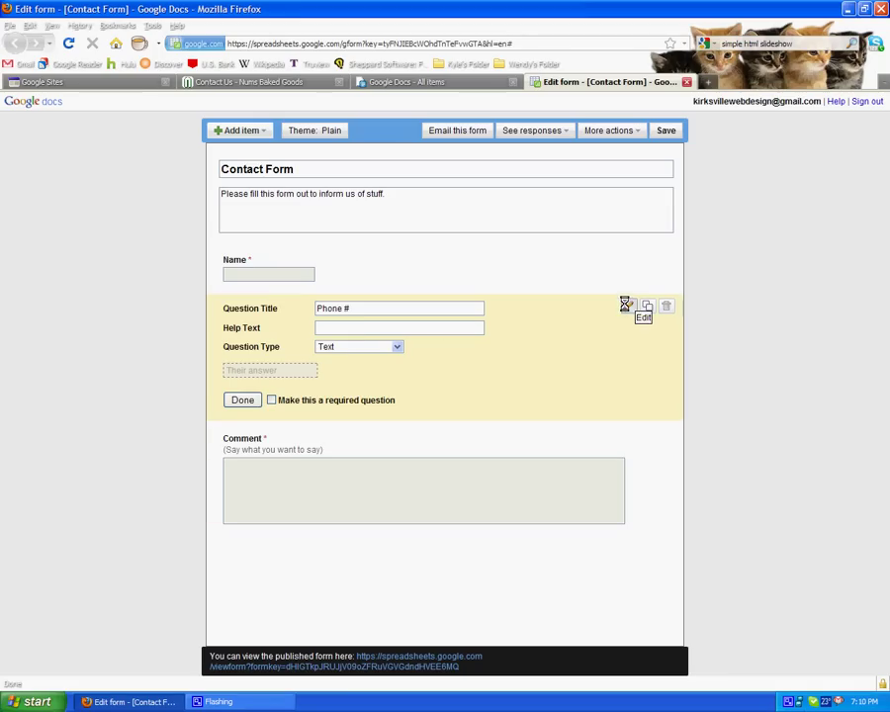
left_click(356, 328)
type("555) 555-5555")
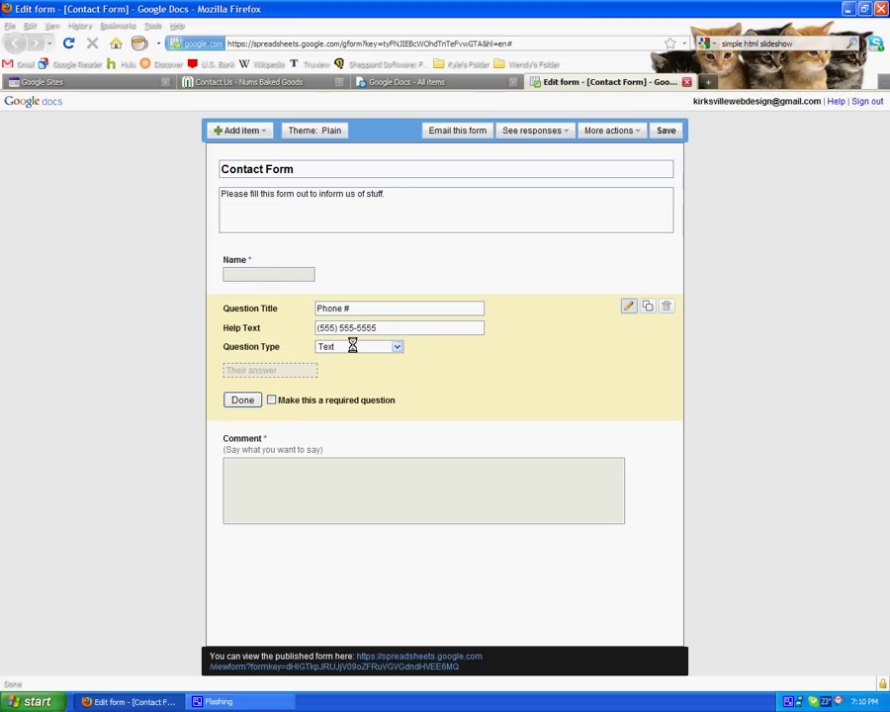
left_click(267, 399)
left_click(246, 399)
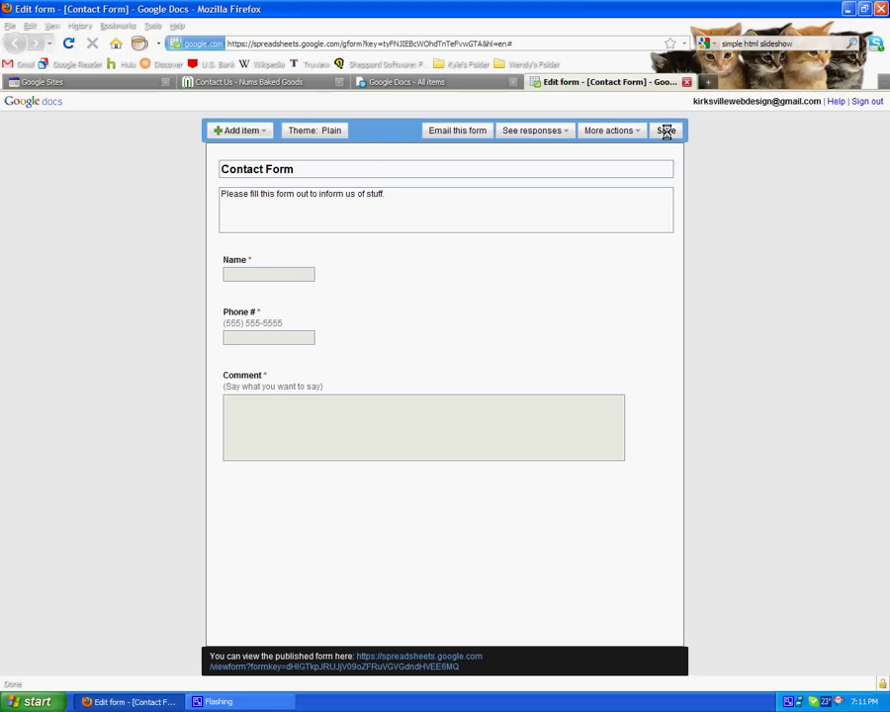
left_click(667, 132)
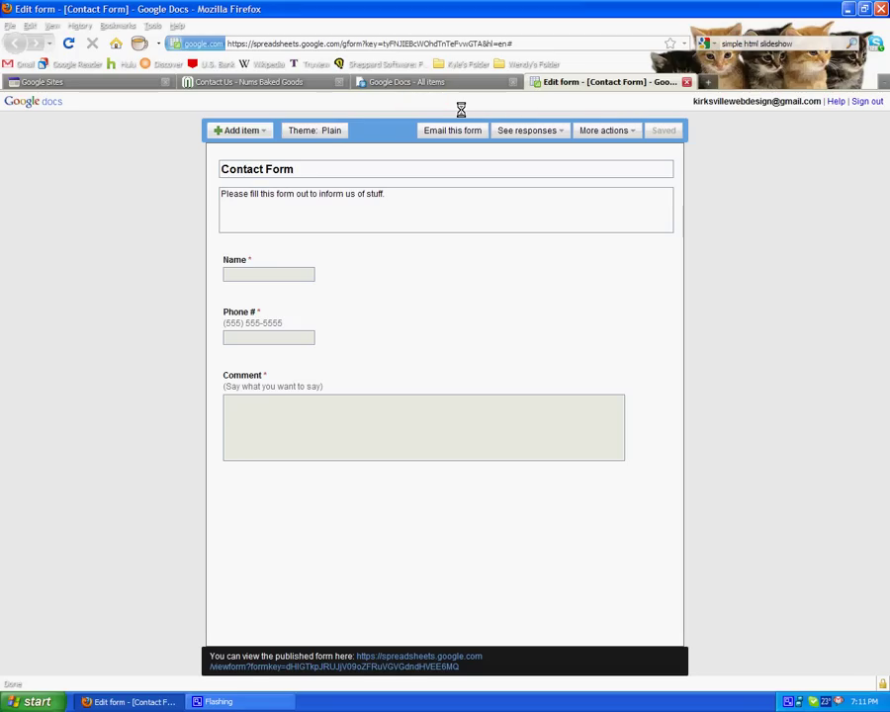
Switch to the site's Contact Us page and choose the Contact Form as the spreadsheet form to insert.
left_click(289, 82)
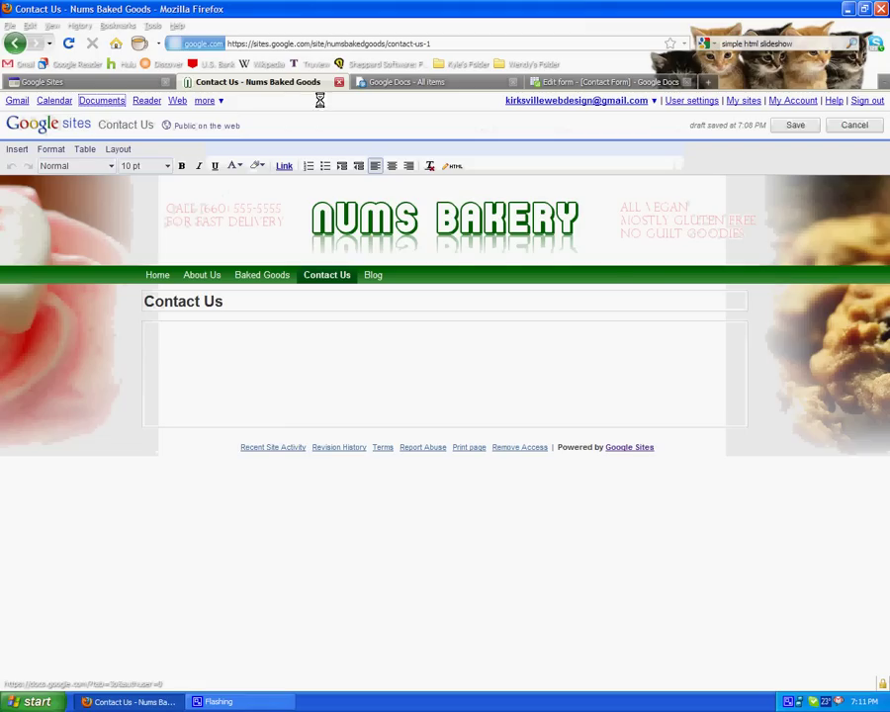
left_click(17, 148)
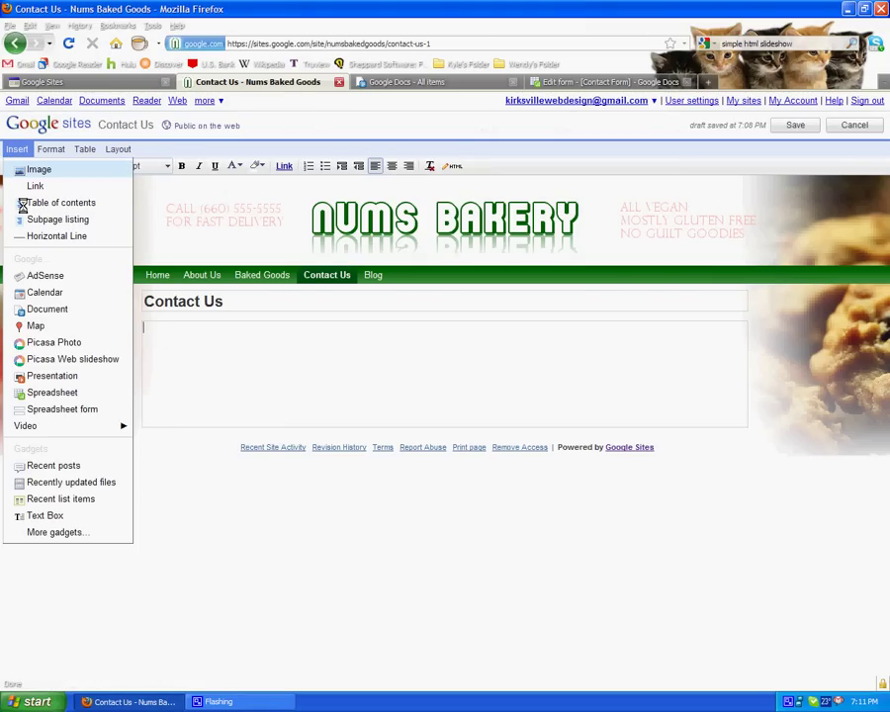
left_click(65, 410)
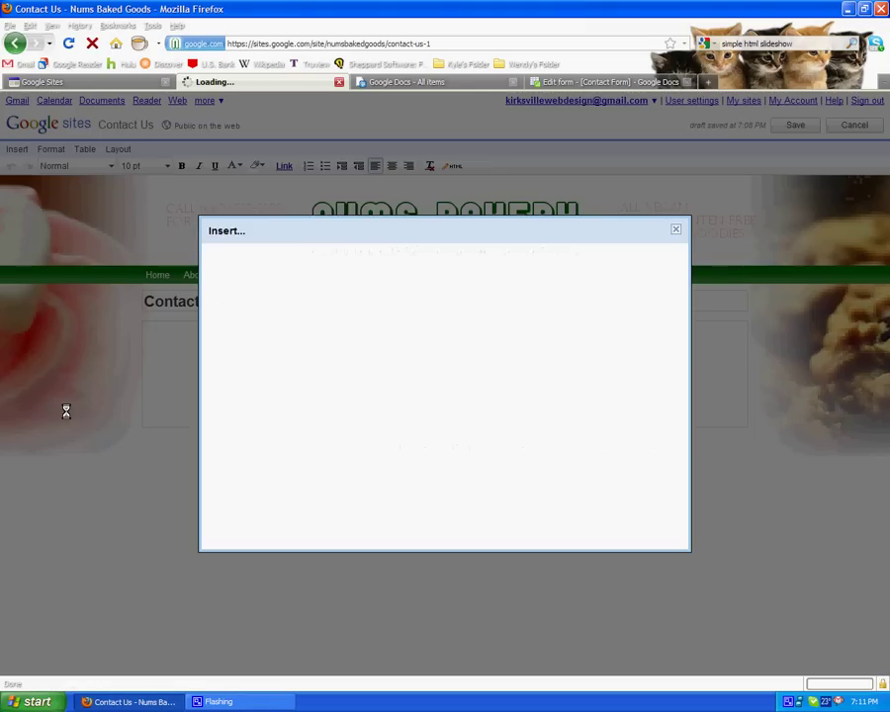
left_click(384, 278)
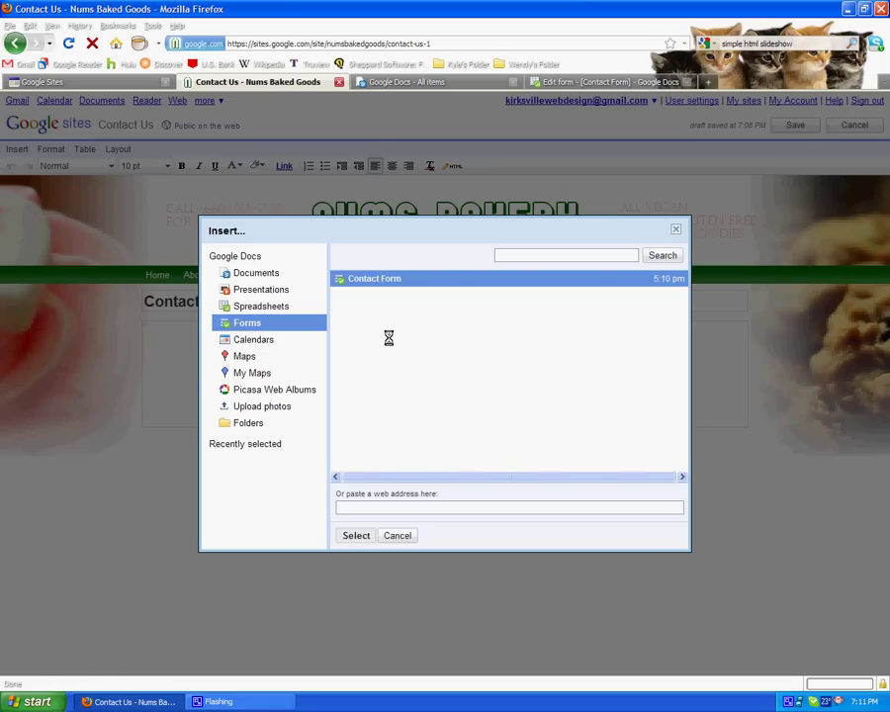
left_click(356, 536)
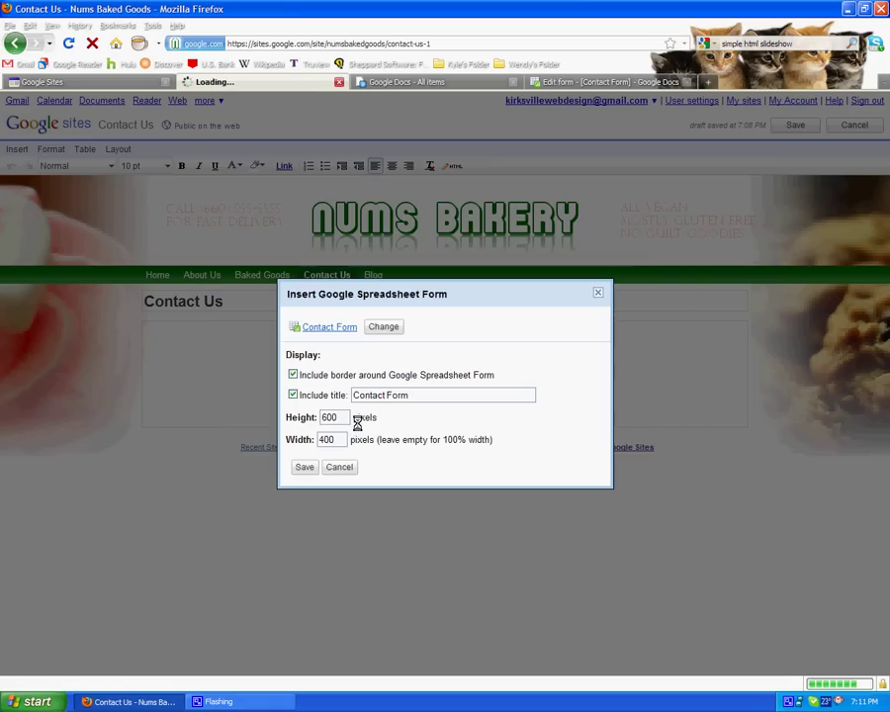
Exclude the border and title from the form display, insert the form and save the page.
left_click_drag(338, 442, 280, 439)
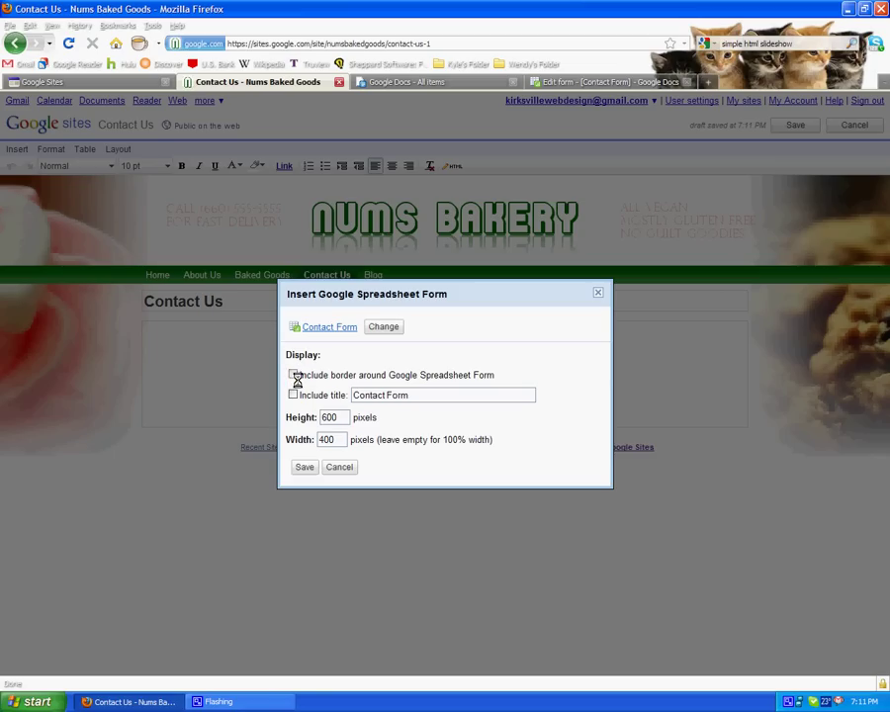
left_click(305, 466)
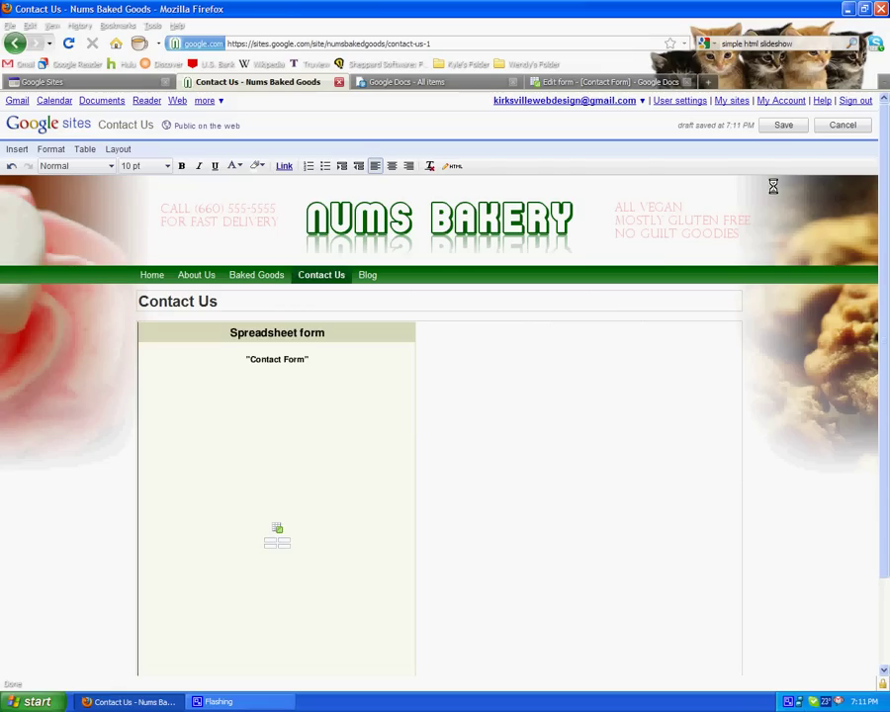
left_click(783, 125)
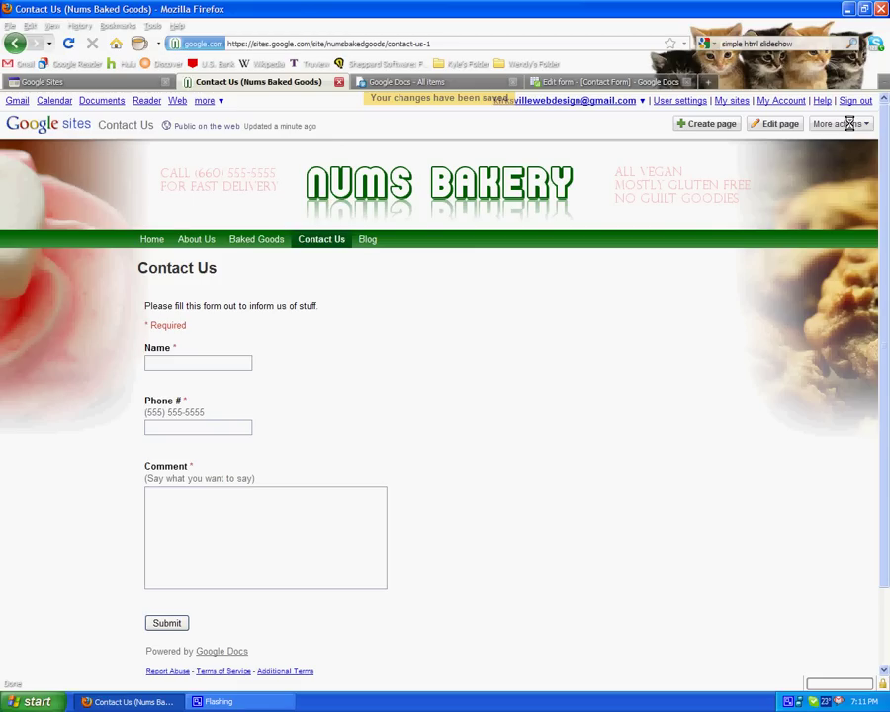
Reopen the Contact Us page for editing and apply the Two column layout.
left_click(776, 124)
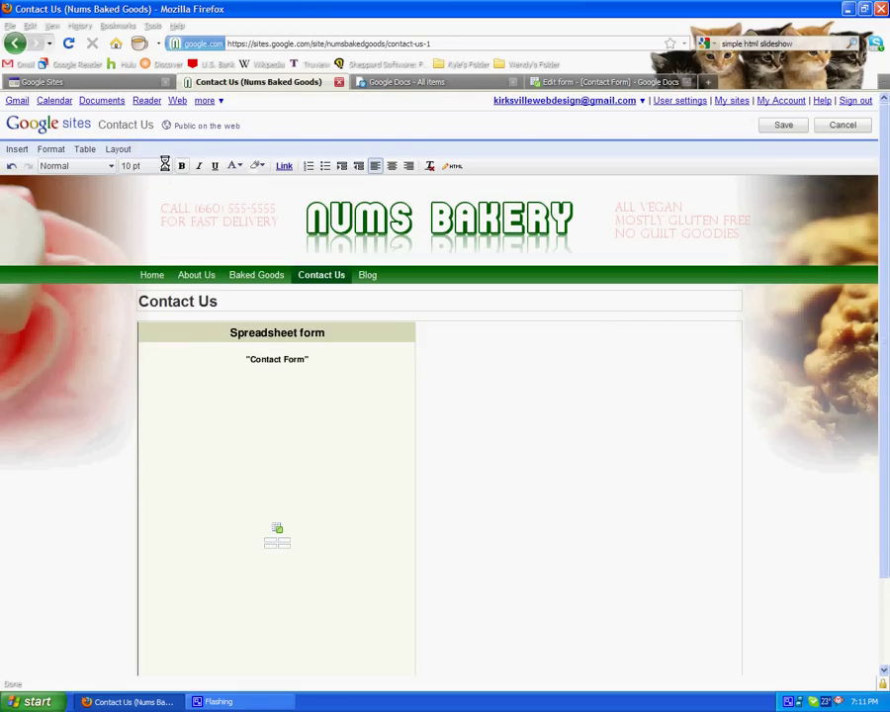
left_click(118, 148)
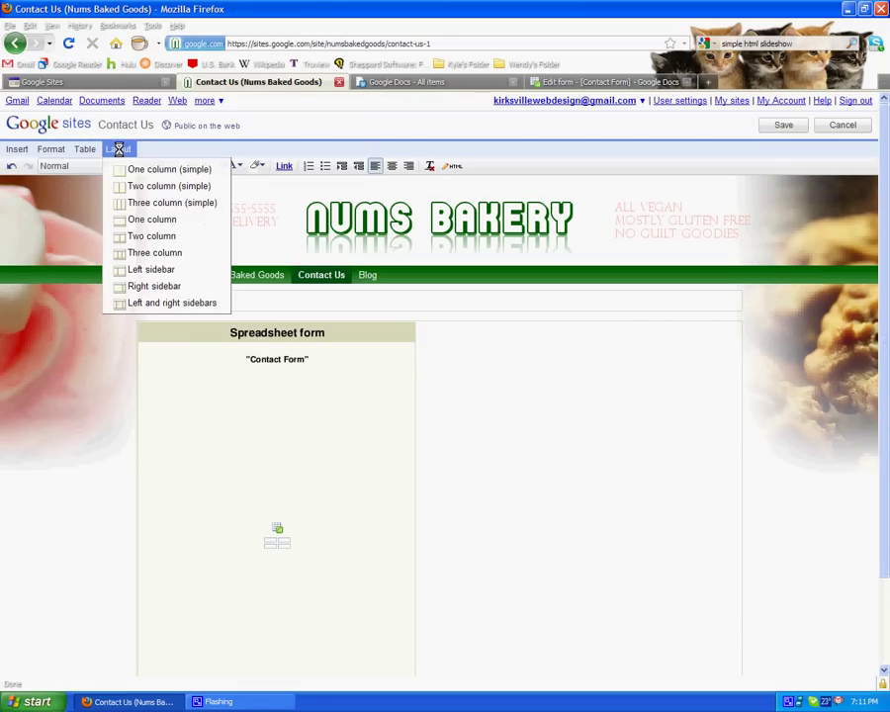
left_click(143, 237)
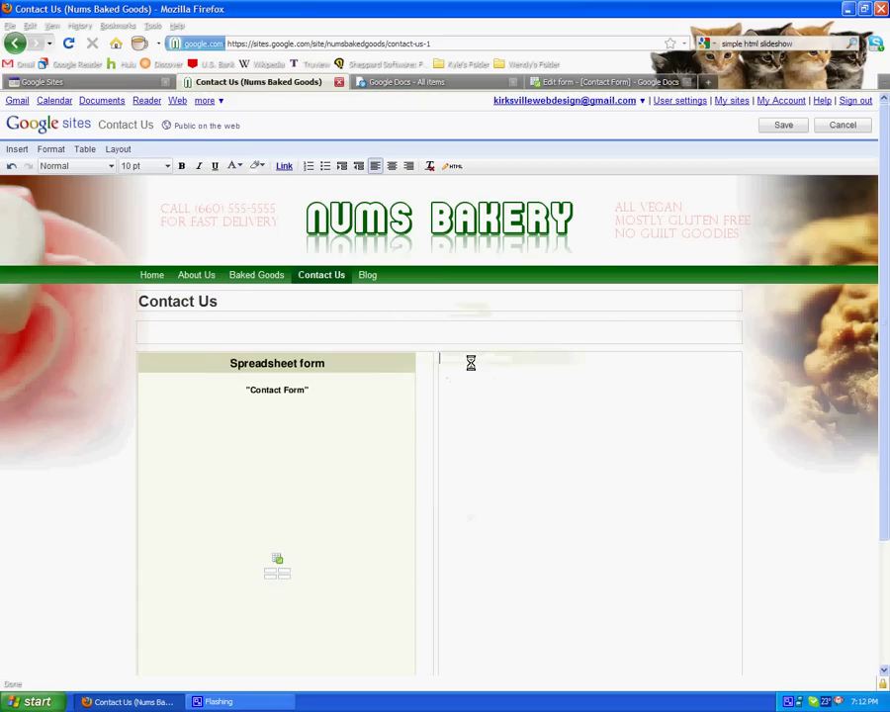
Place a copy of the form in the page's right column and remove the original from the left column.
scroll(471, 363, "down", 2)
left_click(349, 374)
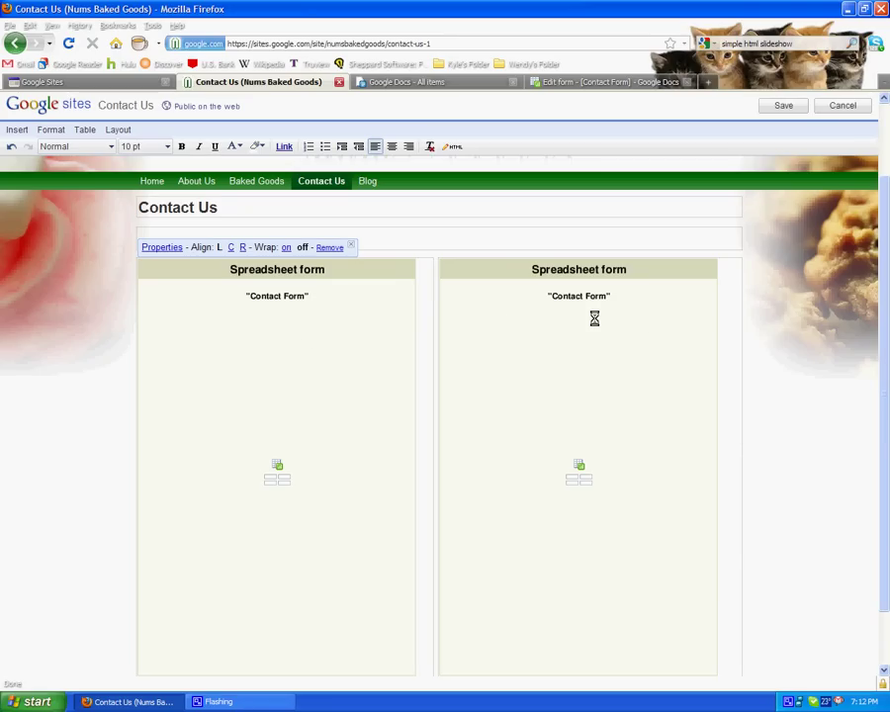
left_click(328, 247)
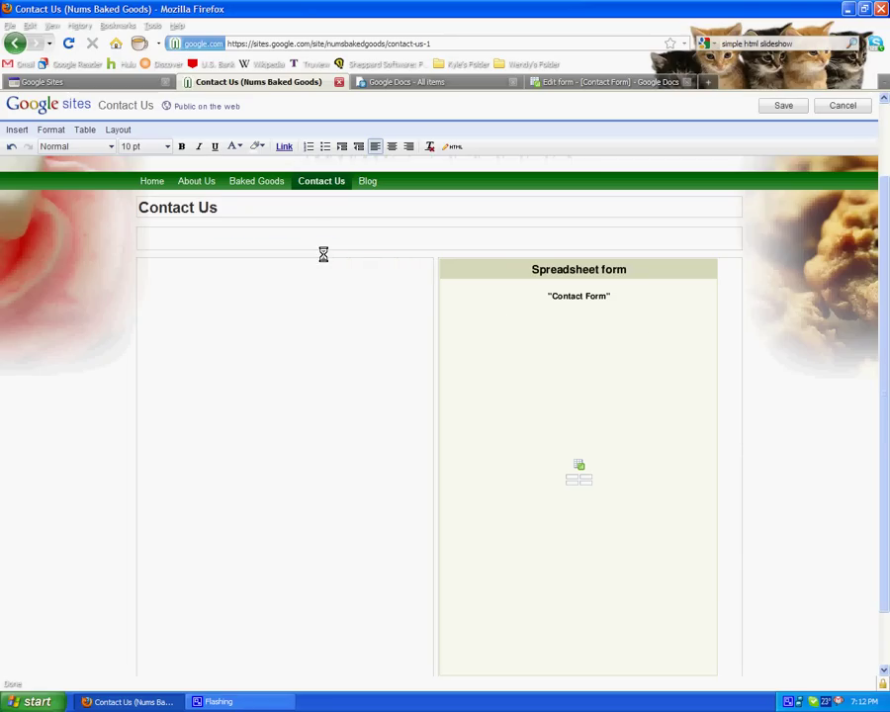
scroll(249, 336, "down", 1)
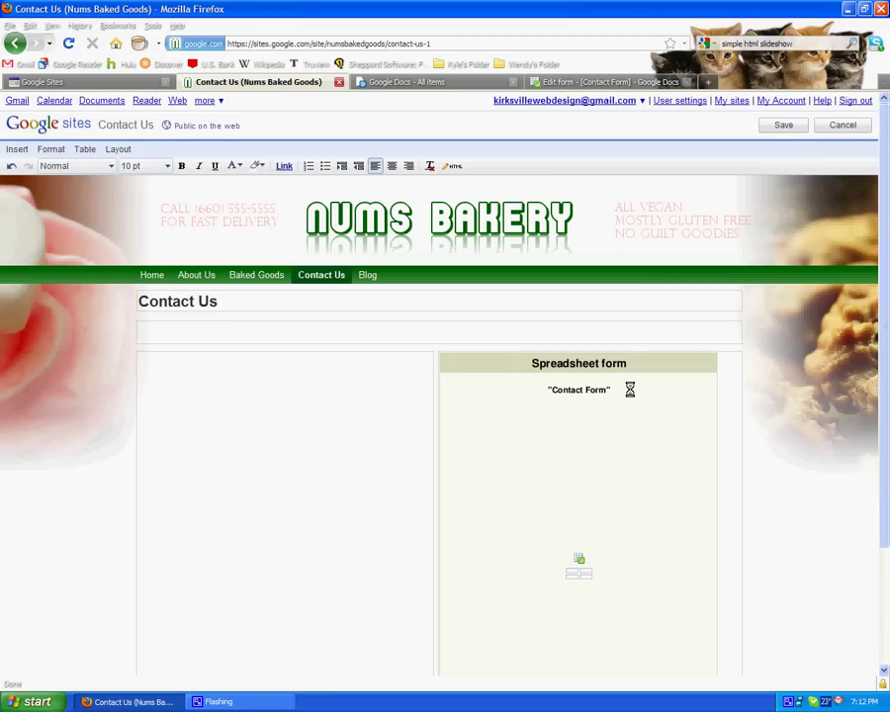
Clear the form's width value so it fills 100% of its column, and save the page.
left_click(630, 390)
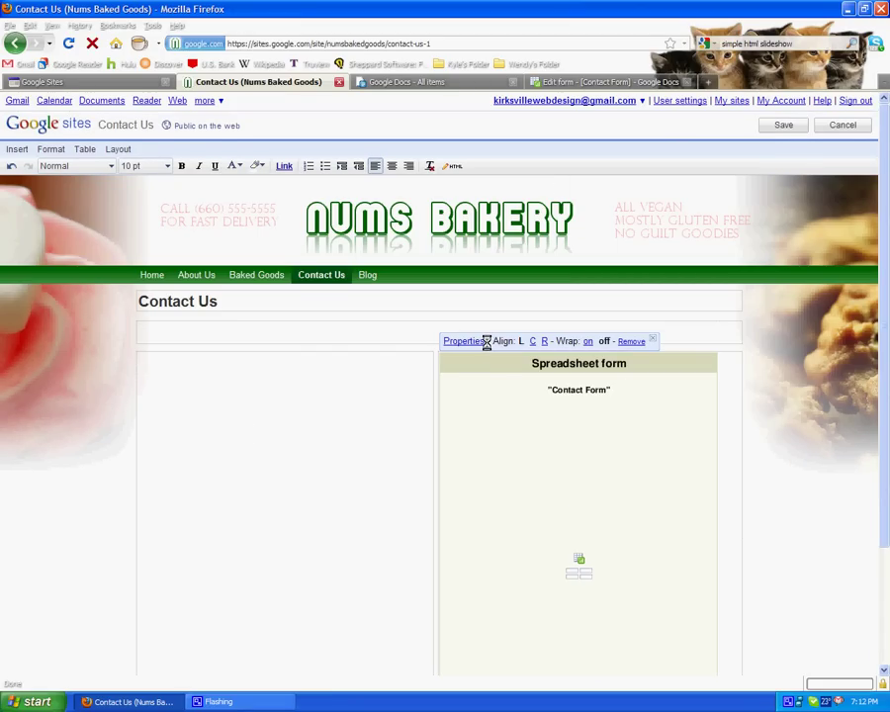
left_click(484, 341)
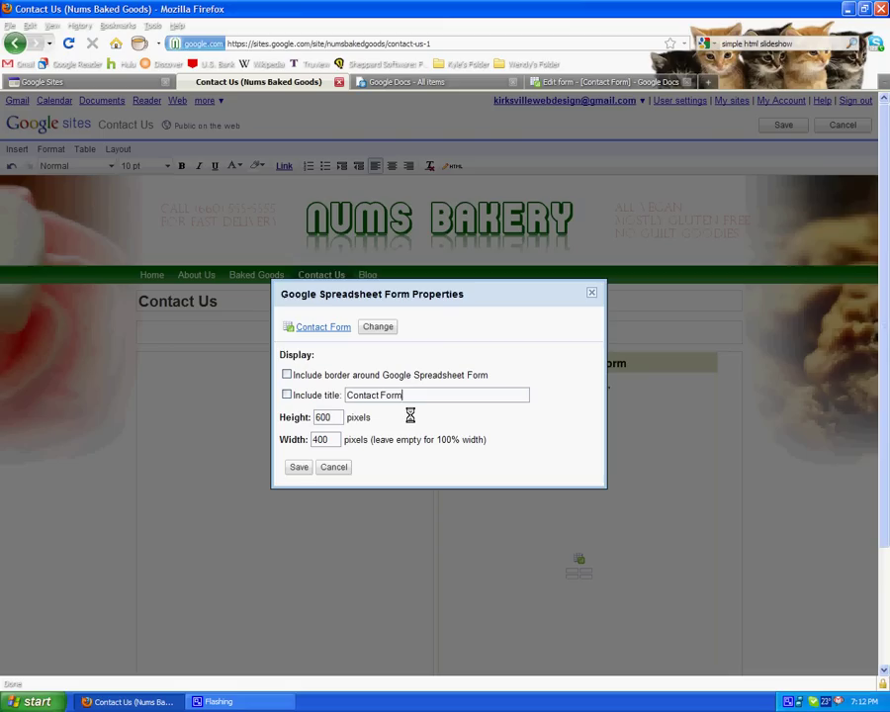
double_click(335, 442)
double_click(323, 439)
key("BackSpace")
left_click(297, 466)
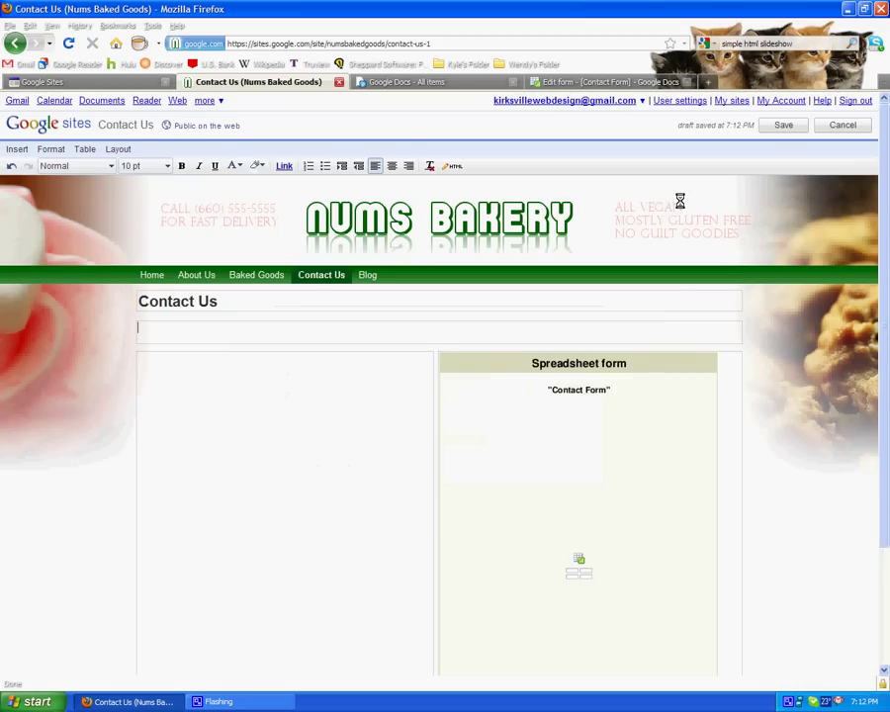
left_click(780, 126)
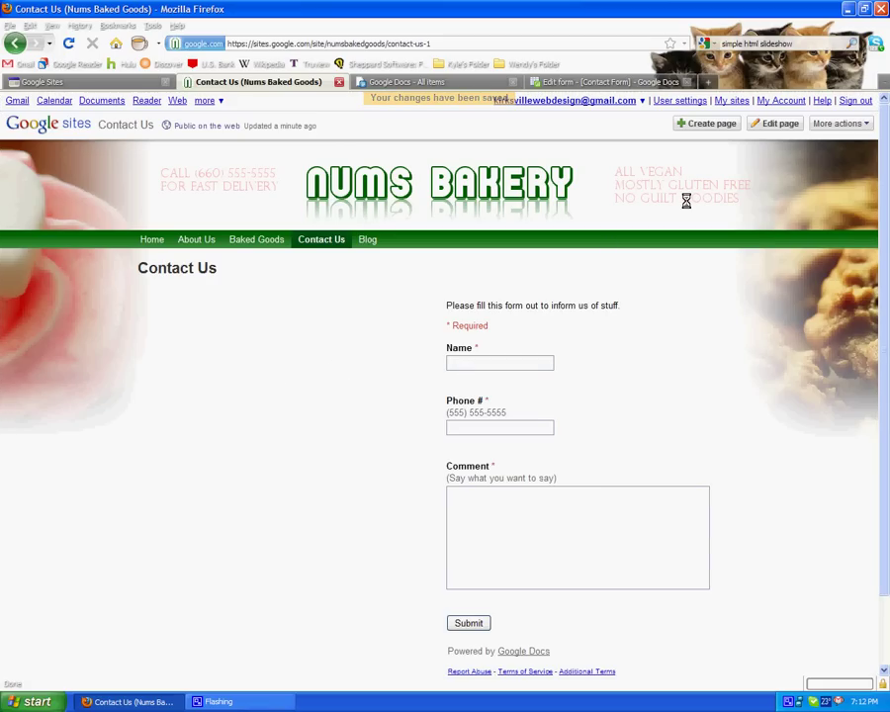
Try including the title "Contact Form" on the embedded form, save the page and check the title's appearance.
left_click(770, 123)
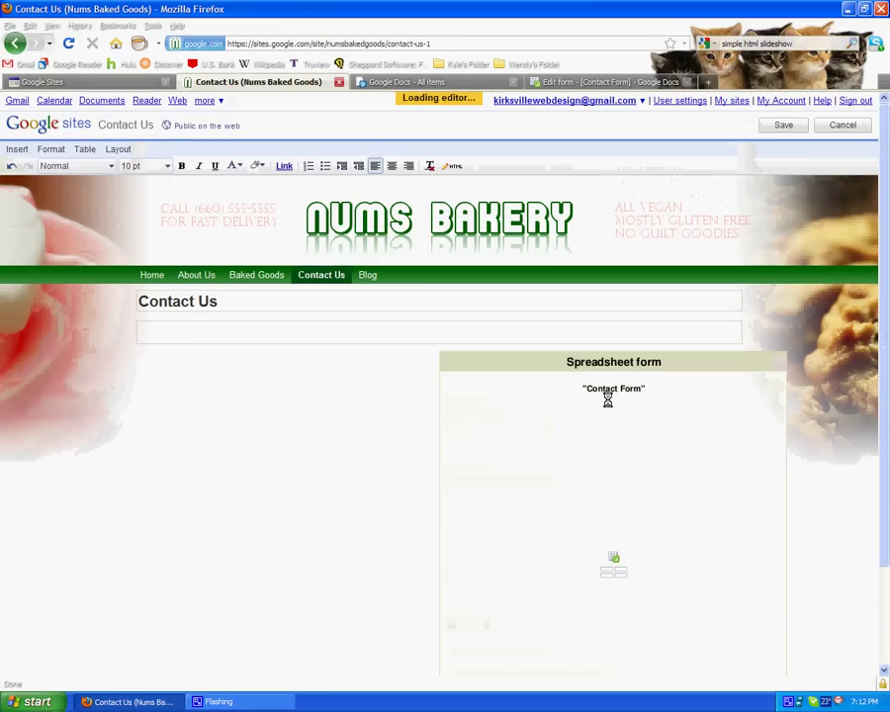
left_click(485, 398)
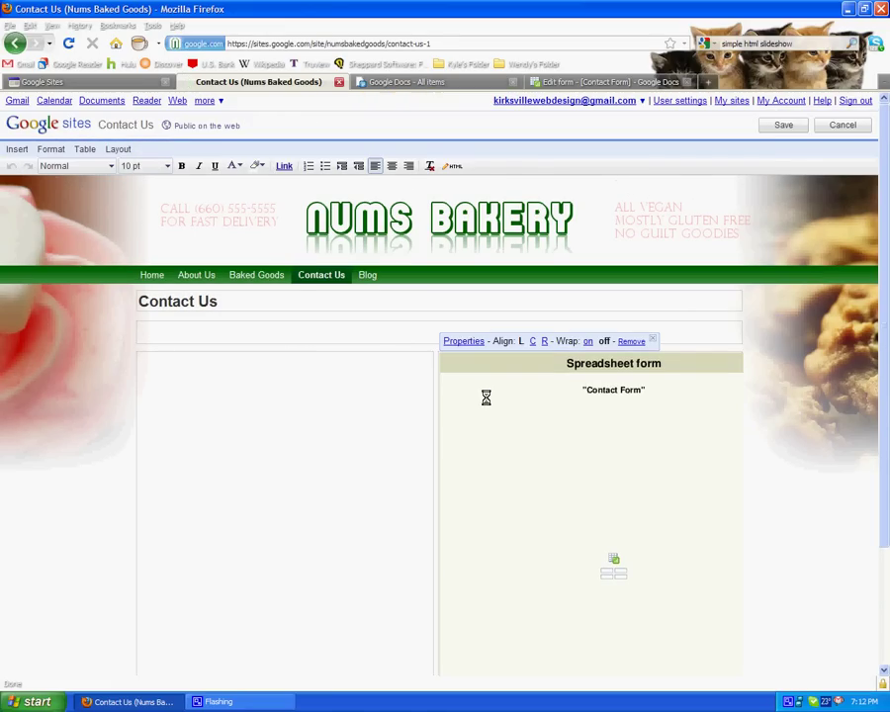
left_click(467, 342)
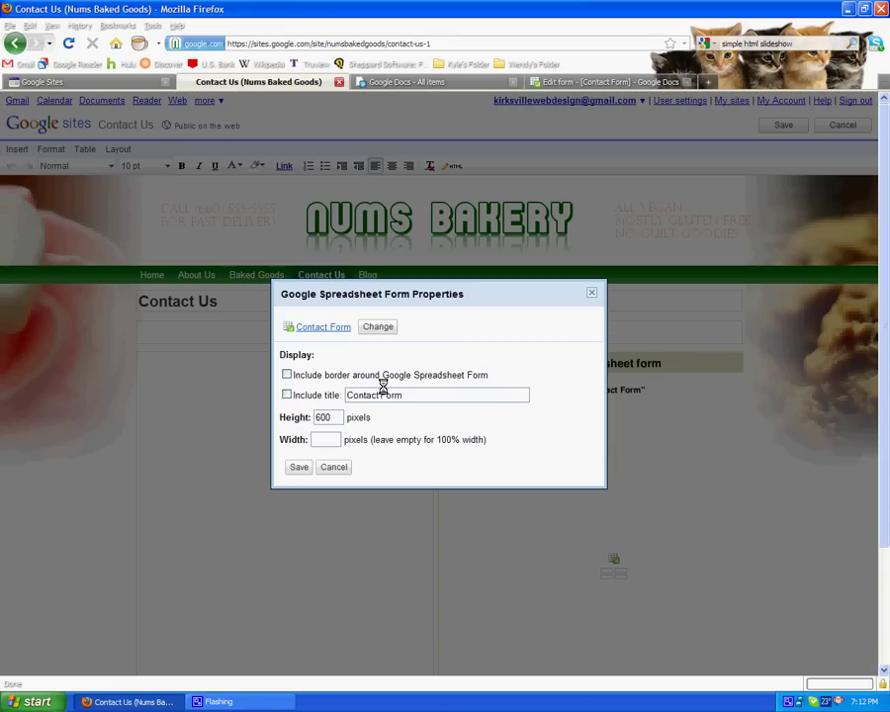
left_click(287, 395)
left_click(298, 466)
left_click(785, 122)
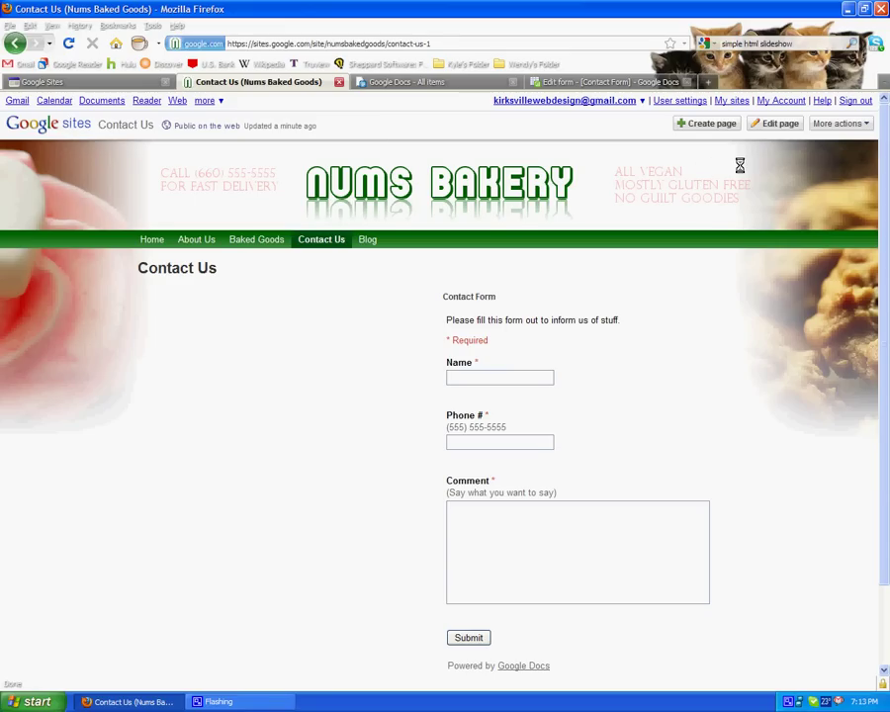
left_click_drag(489, 297, 447, 295)
left_click(487, 313)
Edit the page again and exclude the title from the embedded form's display.
left_click(772, 123)
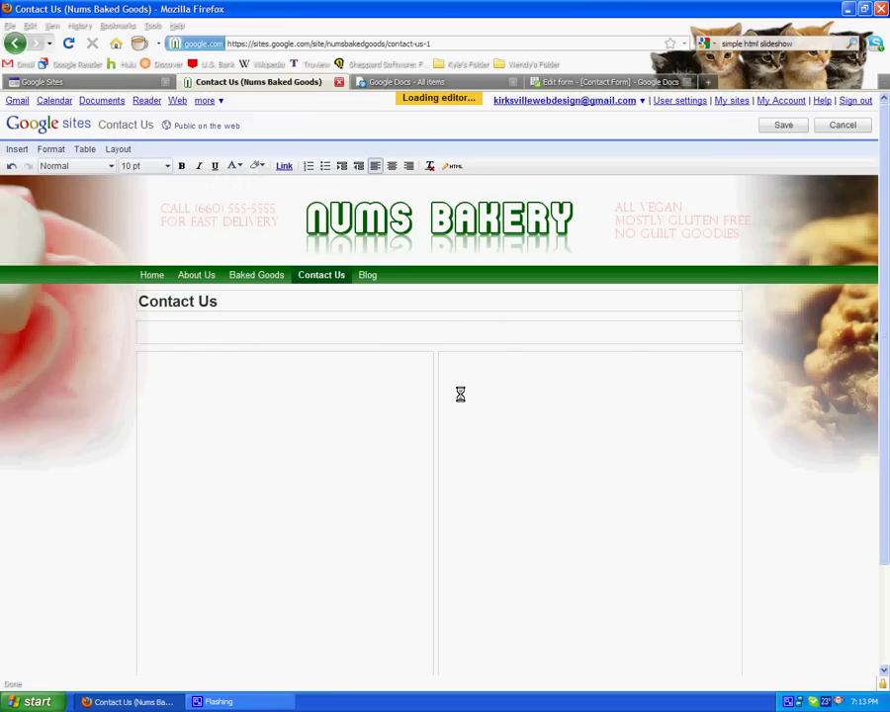
left_click(485, 388)
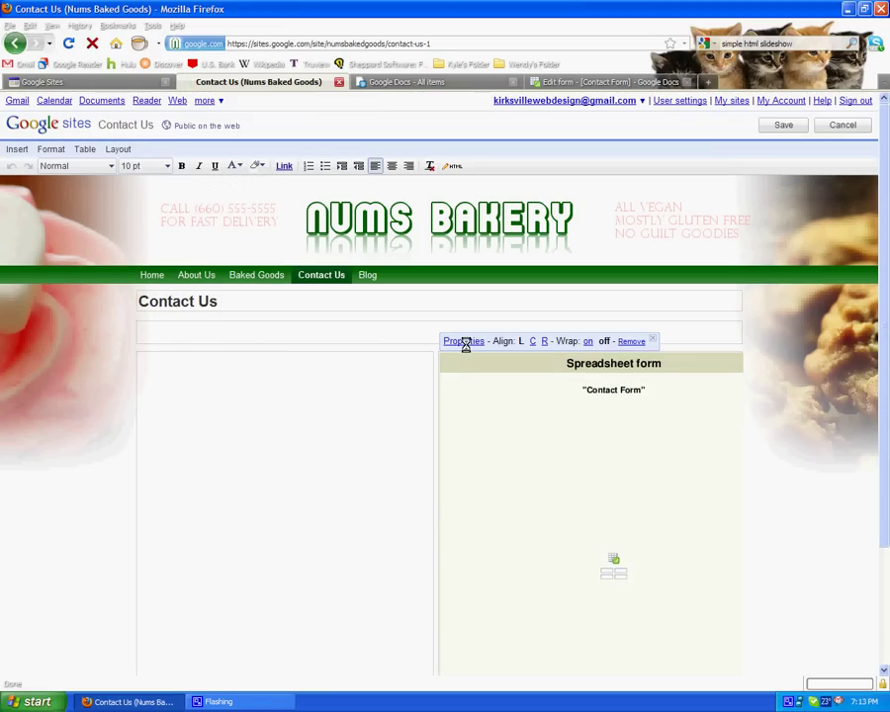
left_click(466, 342)
left_click(287, 395)
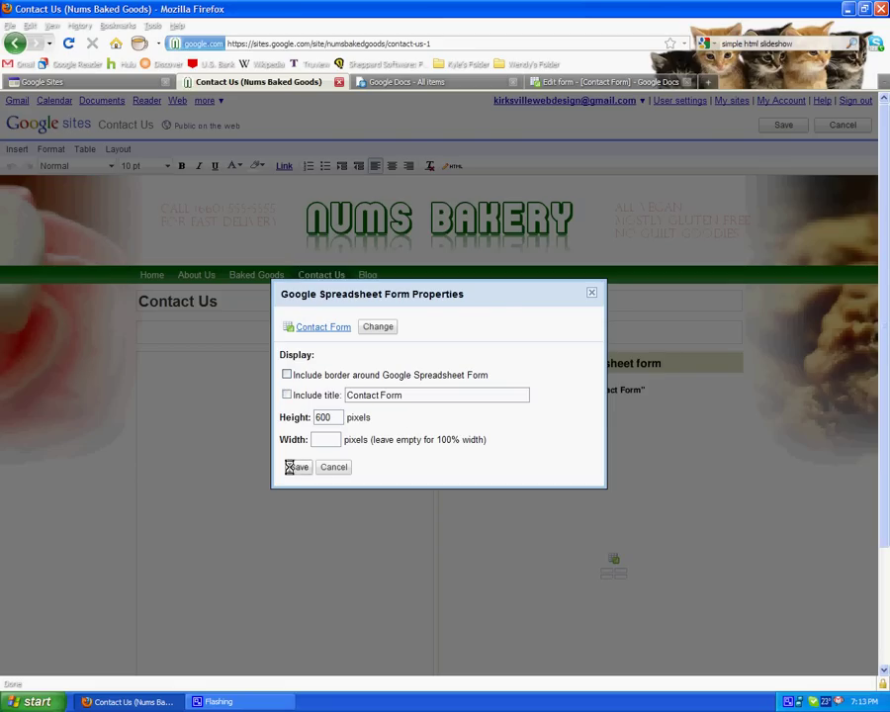
left_click(298, 466)
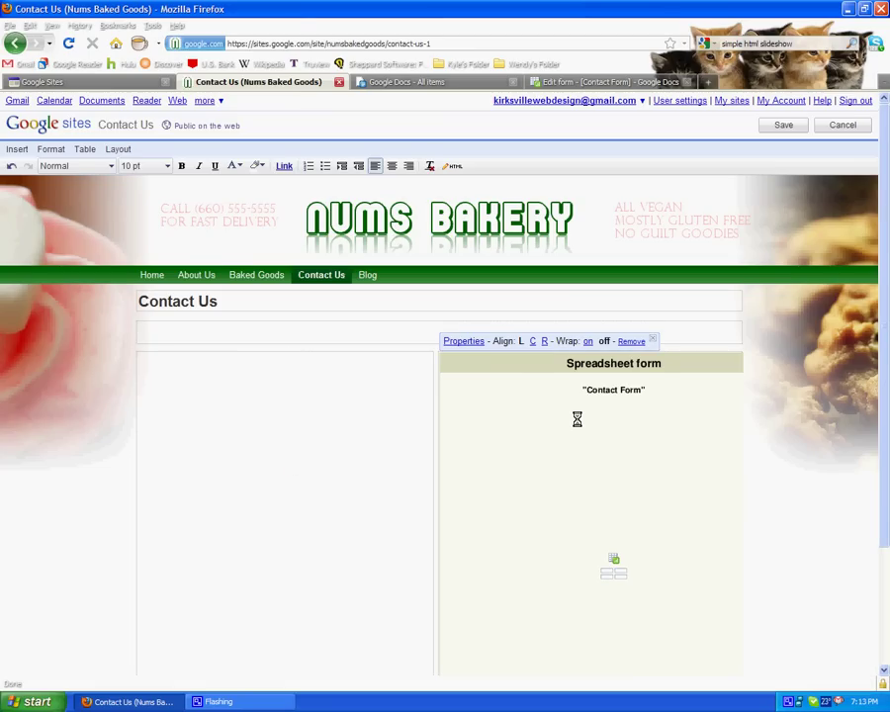
Add a centered H2 heading "Contact Form" above the embedded form in the right column.
scroll(577, 420, "down", 2)
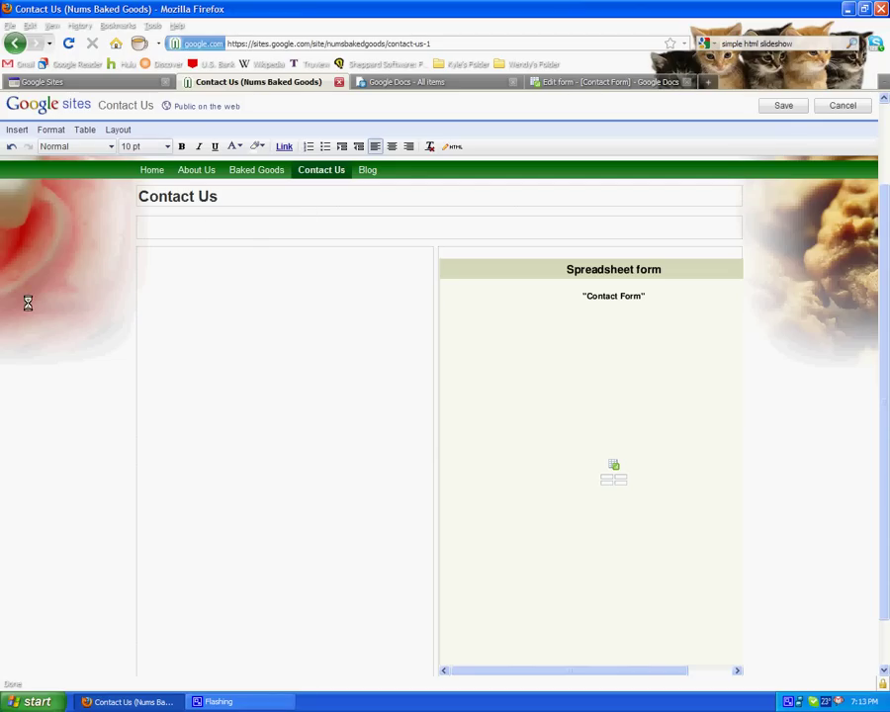
left_click(50, 130)
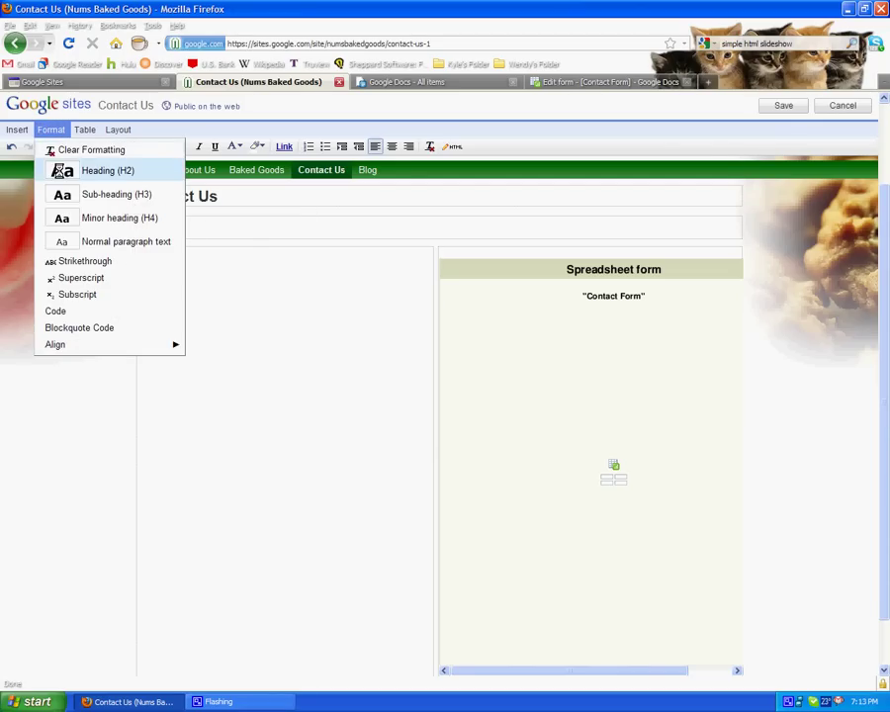
left_click(60, 170)
type("Cont")
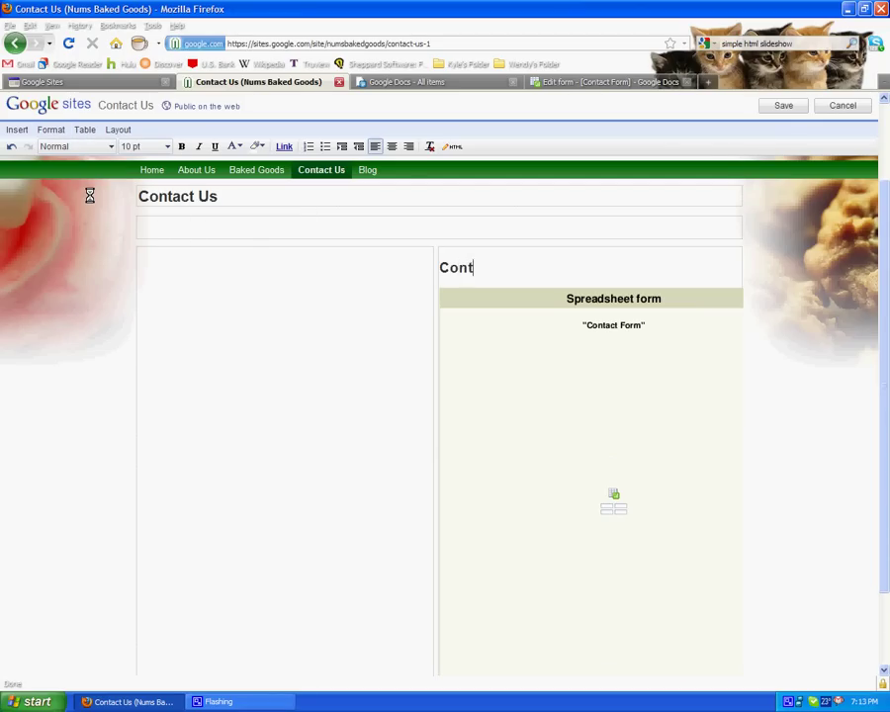
type("act Form")
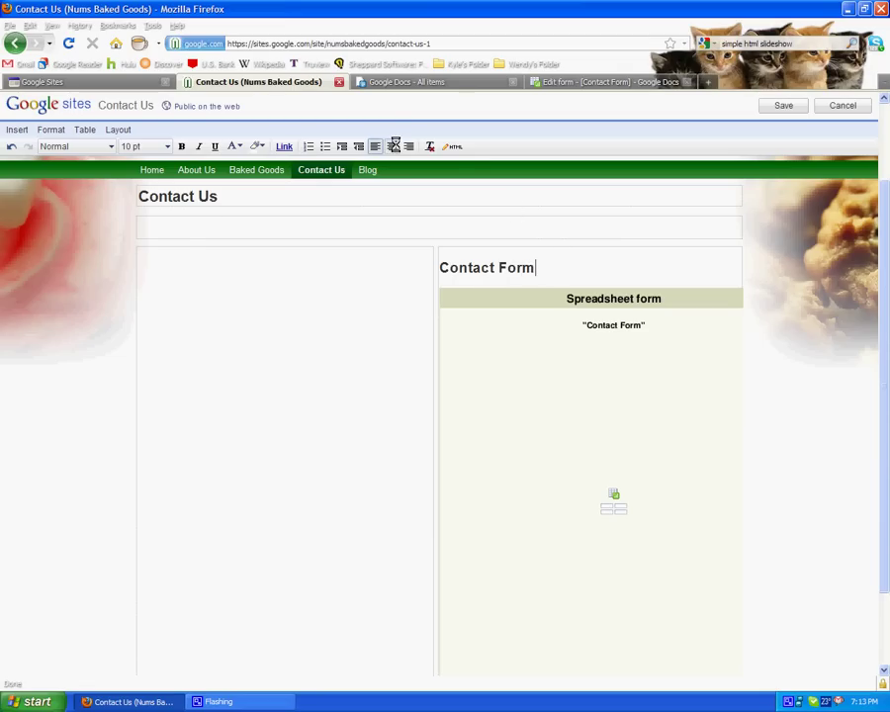
left_click(393, 146)
Add a new line below the "Contact Form" heading and insert a horizontal line between it and the form.
key("Return")
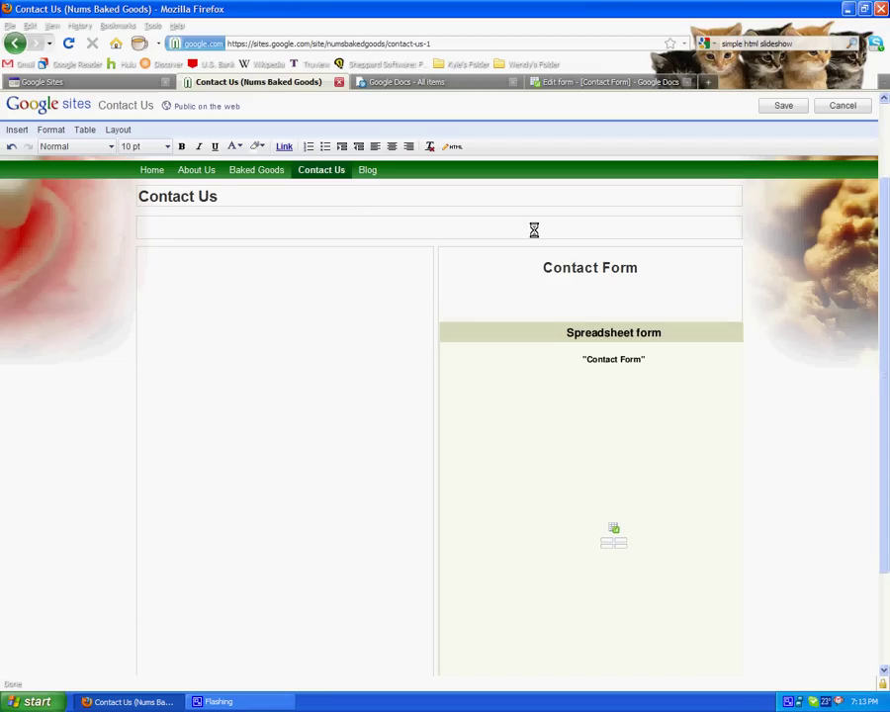
key("BackSpace")
key("BackSpace")
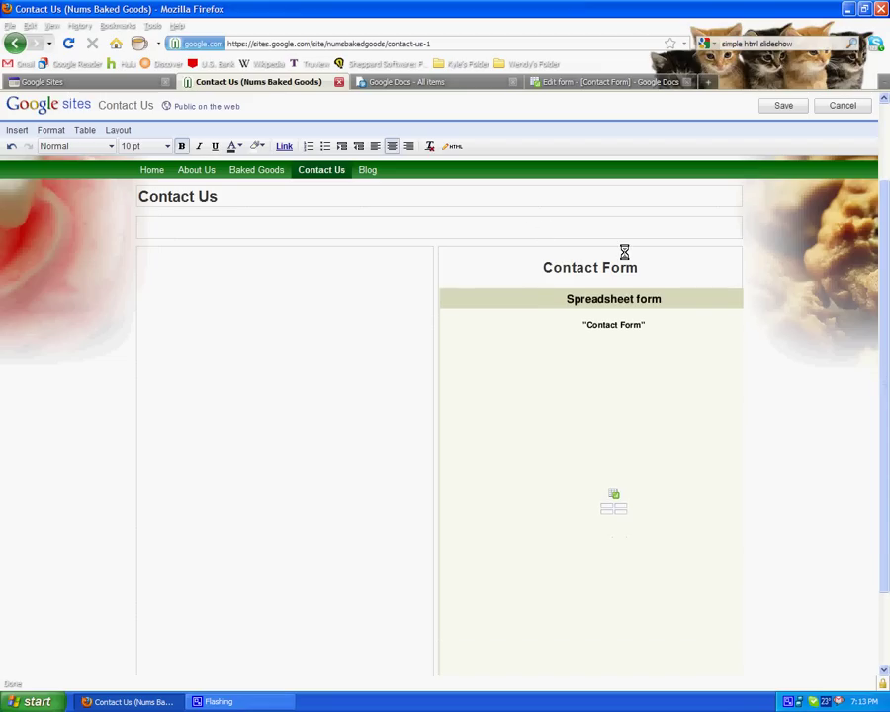
key("Return")
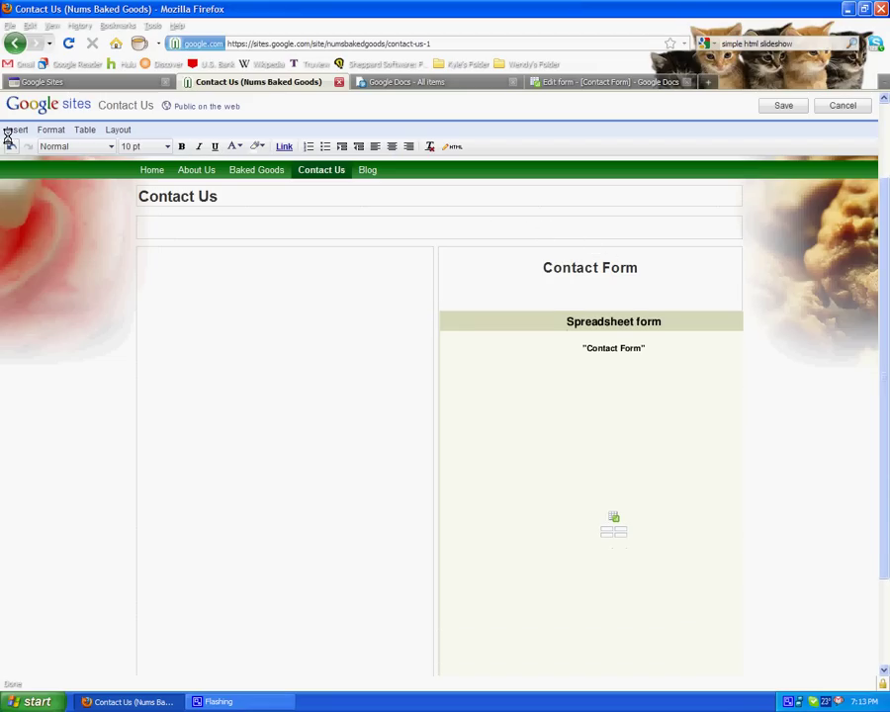
left_click(12, 132)
left_click(40, 213)
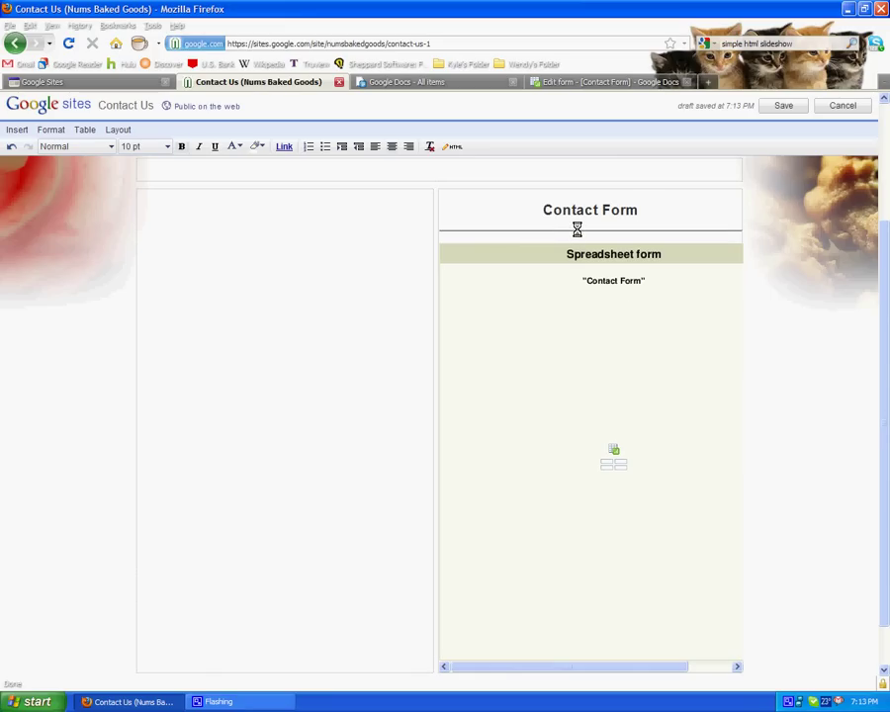
left_click(624, 214)
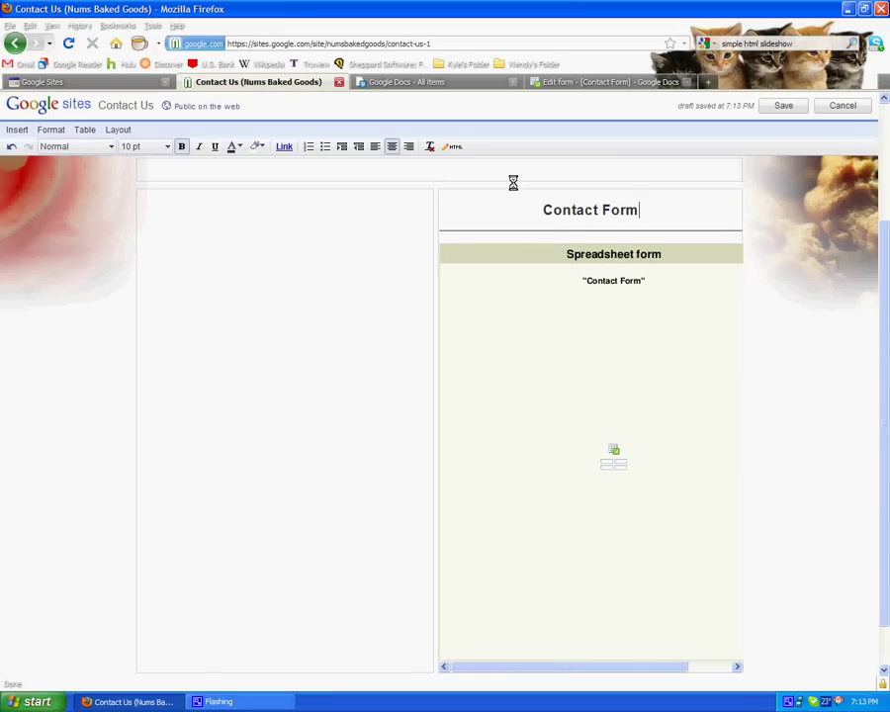
Set the horizontal line's width to 75% in the page's HTML and save the Contact Us page.
left_click(454, 147)
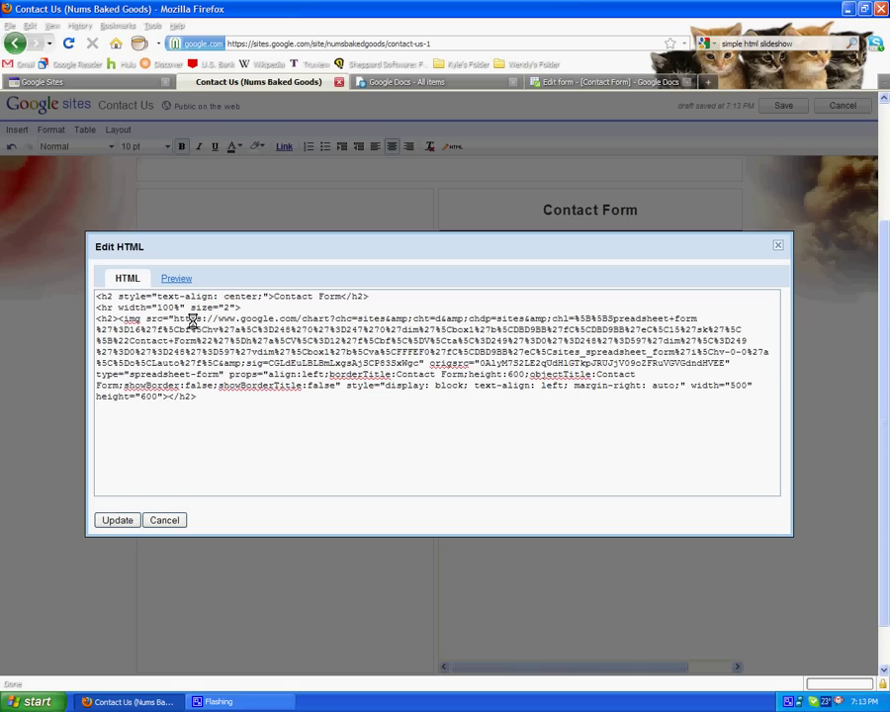
double_click(167, 308)
key("BackSpace")
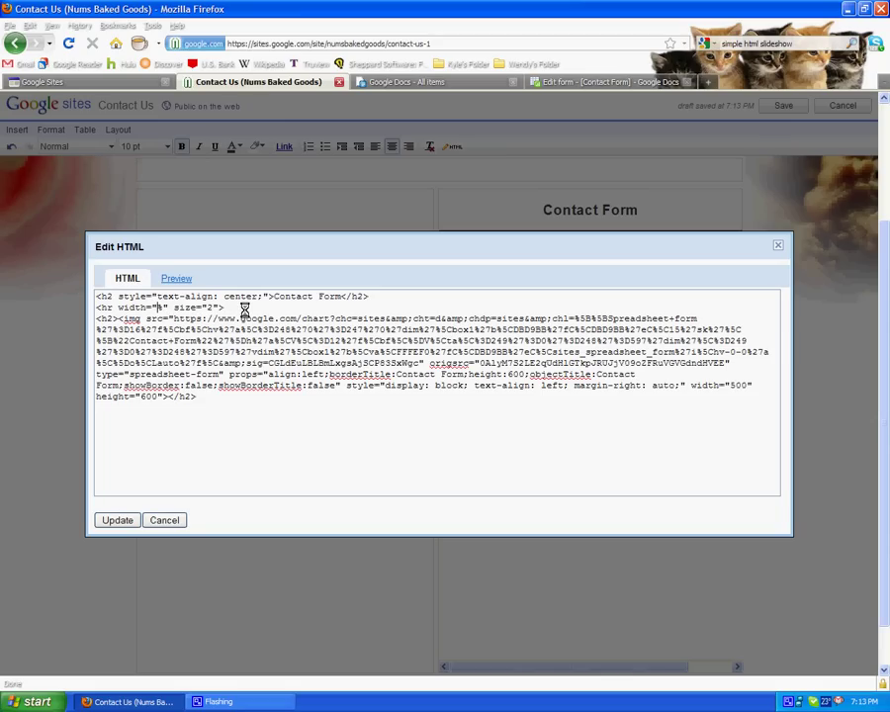
type("75")
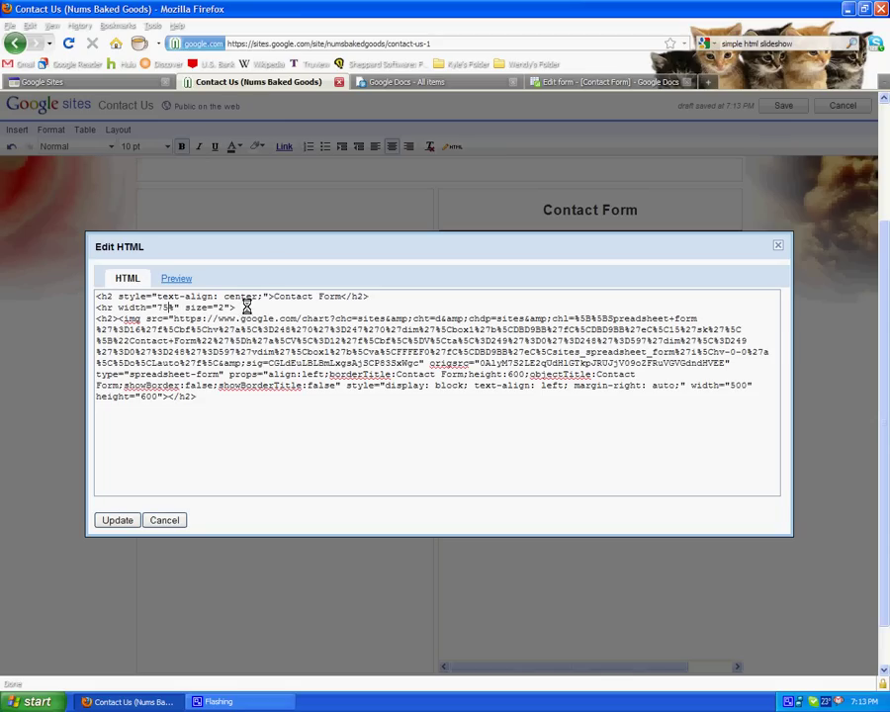
left_click(118, 521)
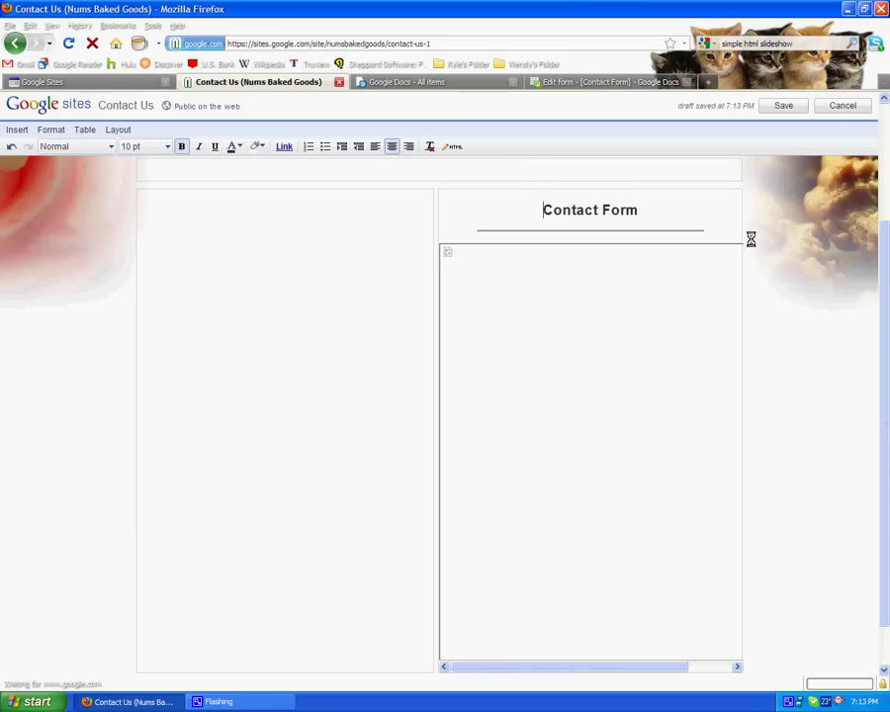
left_click(783, 105)
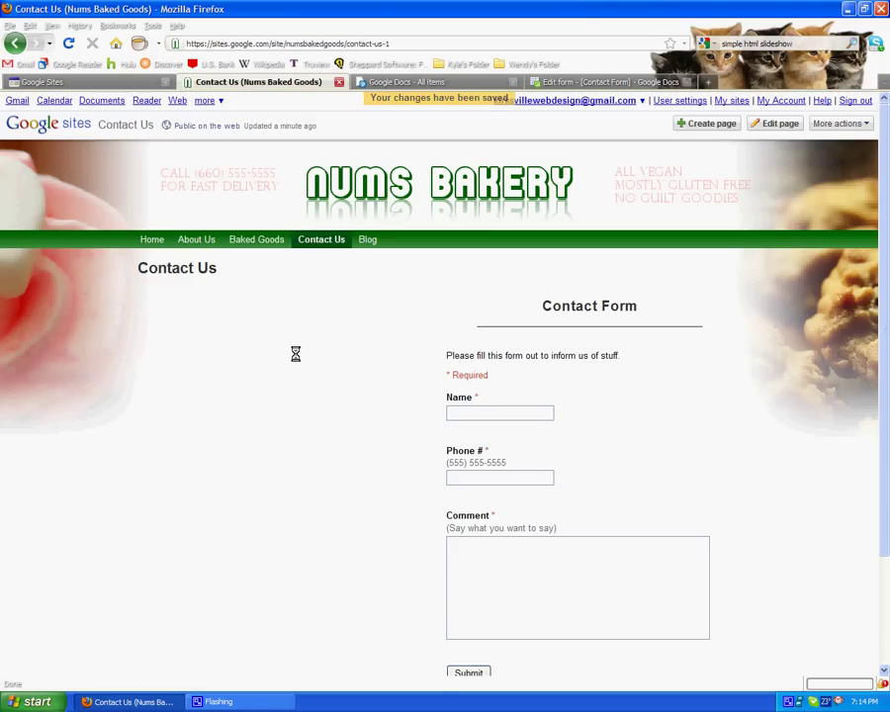
scroll(297, 376, "down", 2)
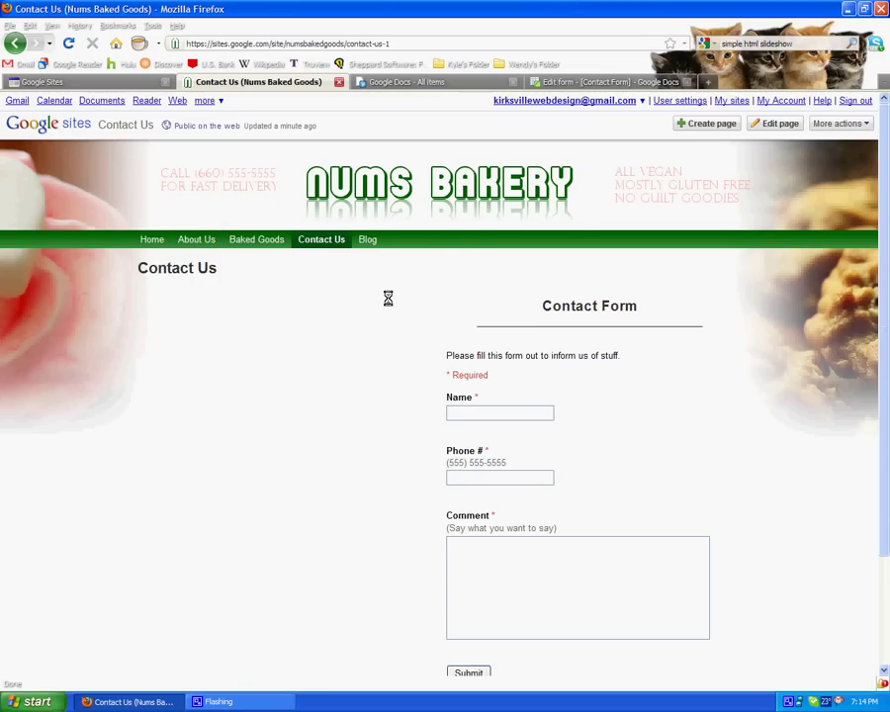
Hide the page title in the Contact Us page's settings, save them and reload the page.
left_click_drag(169, 270, 227, 274)
left_click(482, 275)
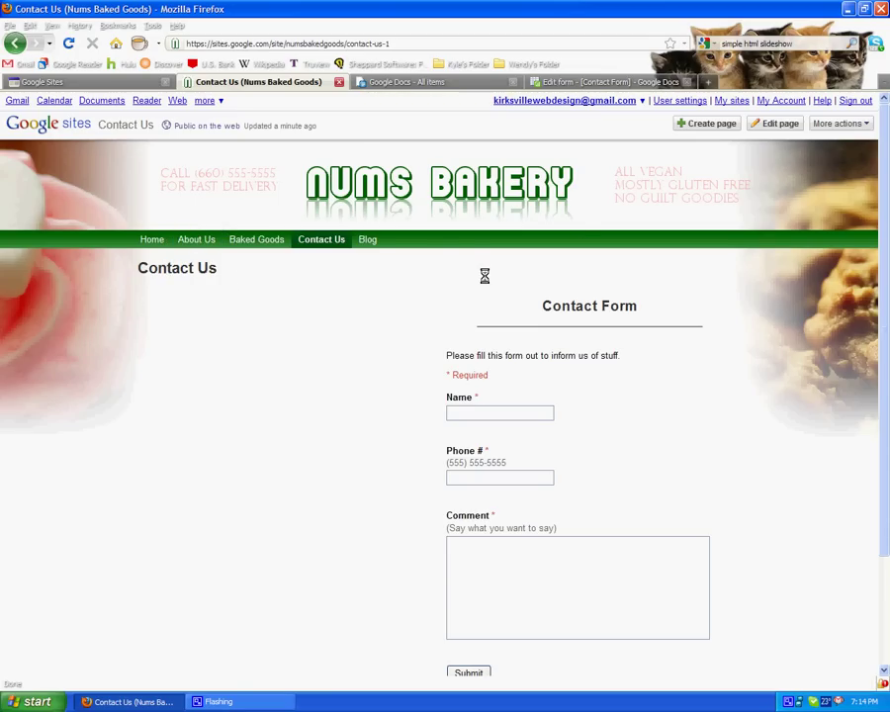
left_click(837, 124)
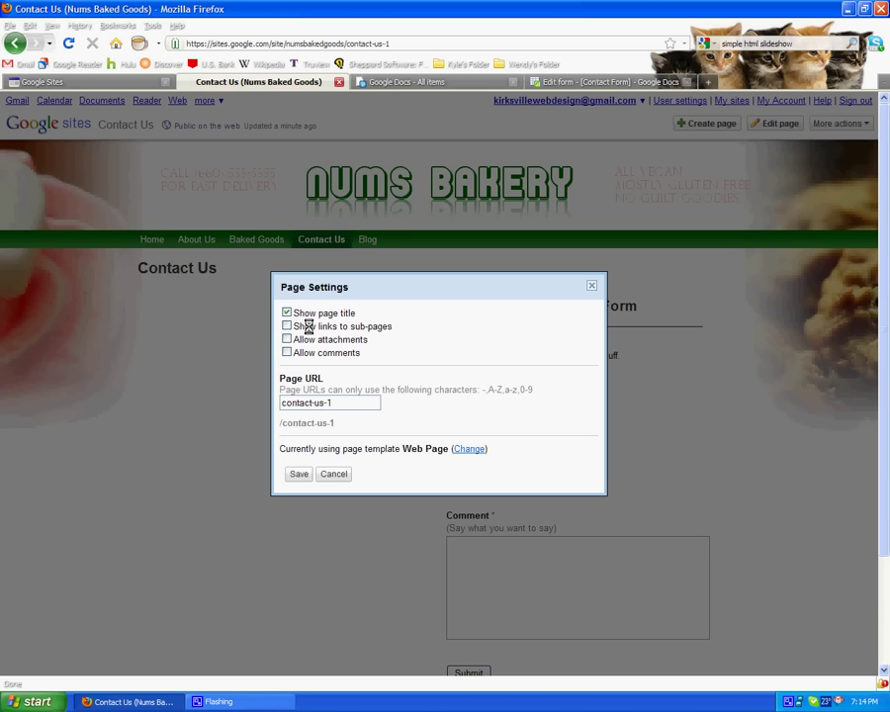
left_click(287, 326)
left_click(287, 313)
left_click(298, 474)
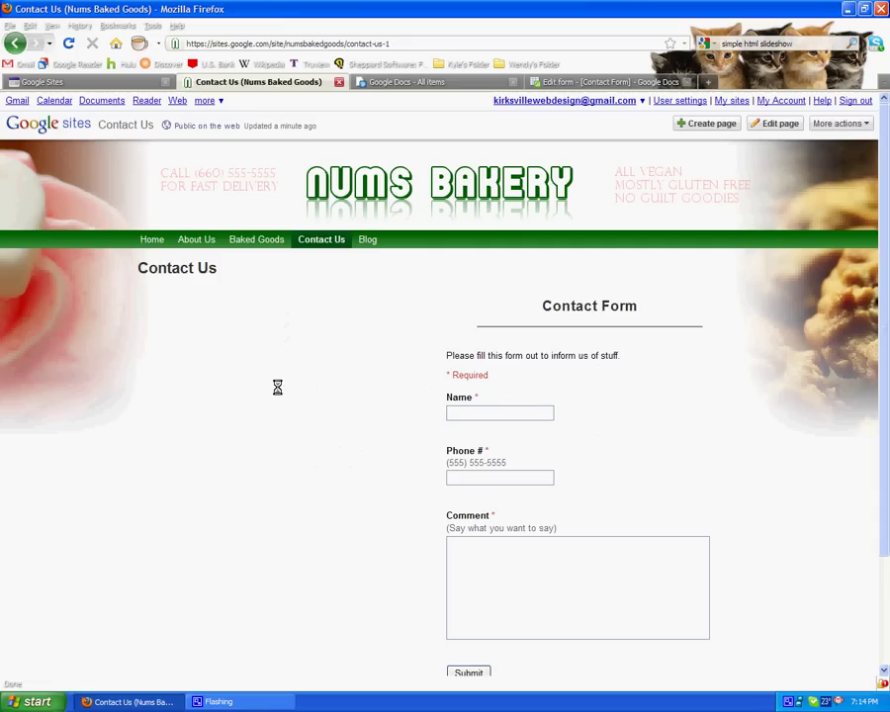
left_click(324, 238)
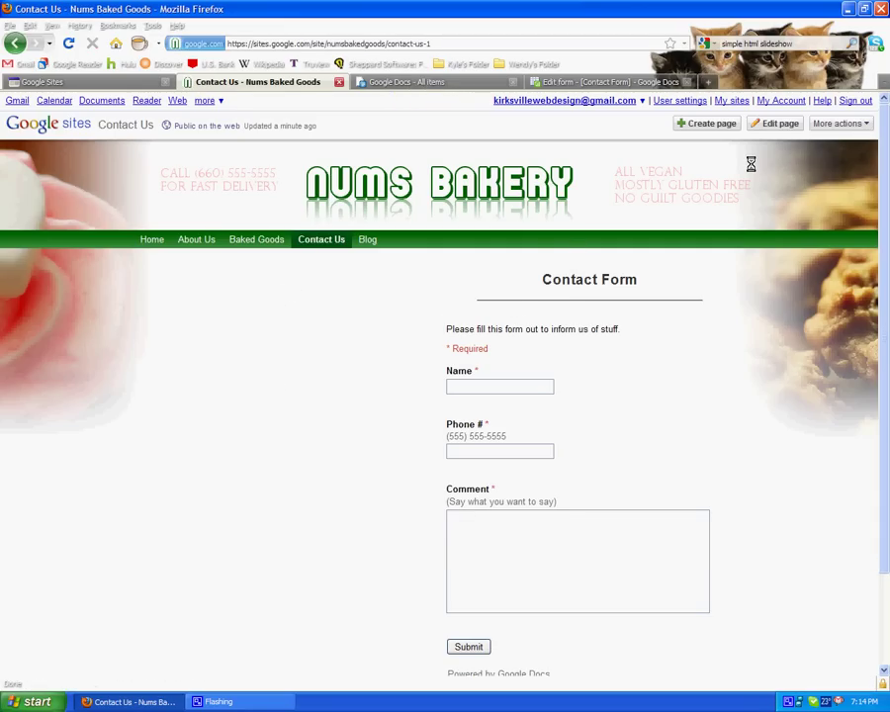
Submit a test entry with a name, phone number and the comment "I really want scones.", and return to the form.
scroll(389, 345, "down", 3)
left_click(491, 276)
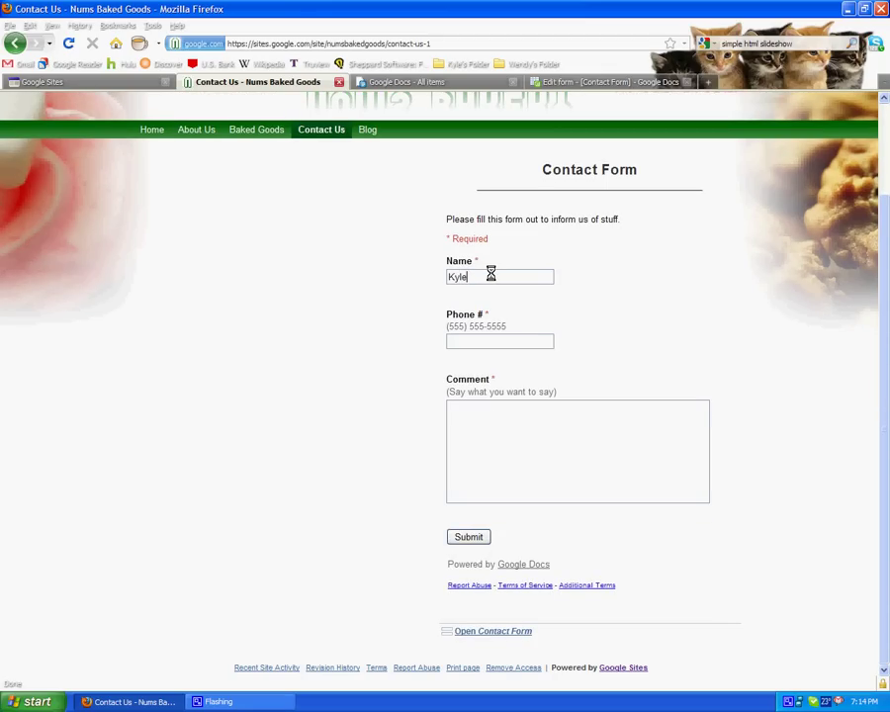
type("lkjasdfiojasdfijo")
left_click_drag(521, 342, 423, 344)
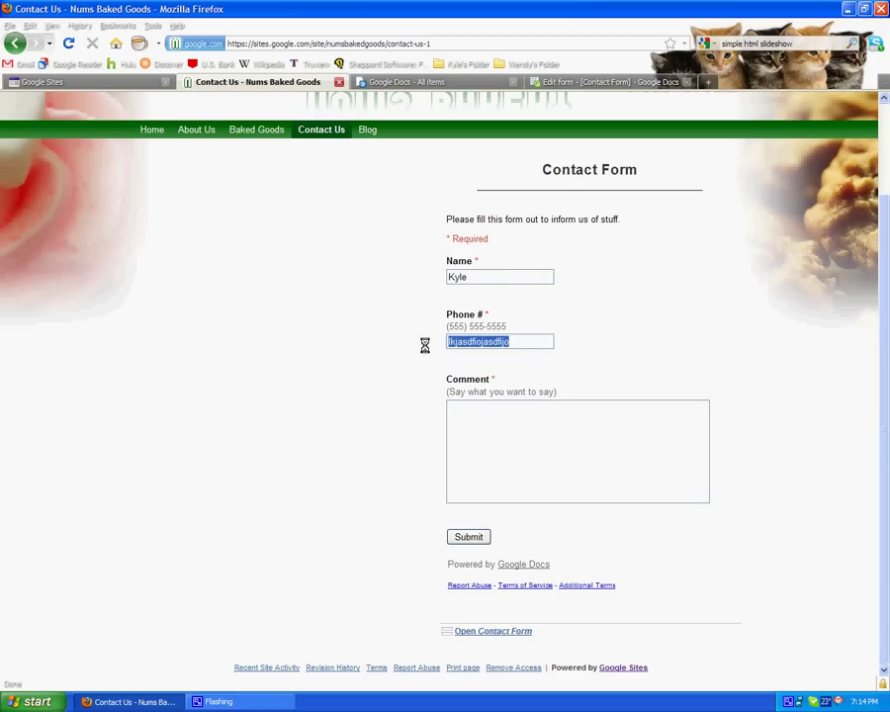
left_click(462, 417)
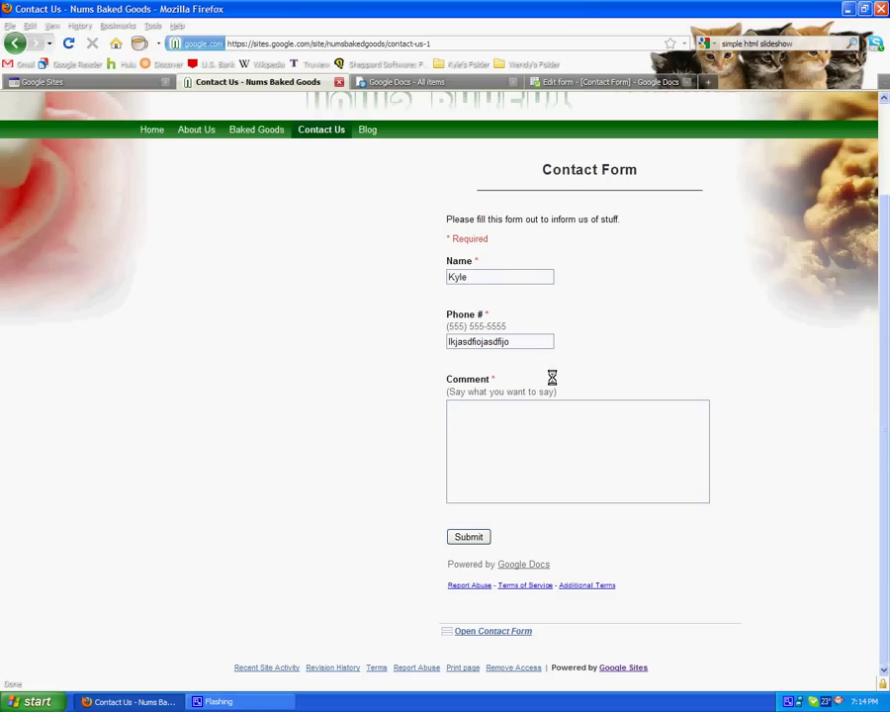
left_click_drag(523, 341, 390, 342)
type("(660) 555-5555")
key("Tab")
type("I really want scones.")
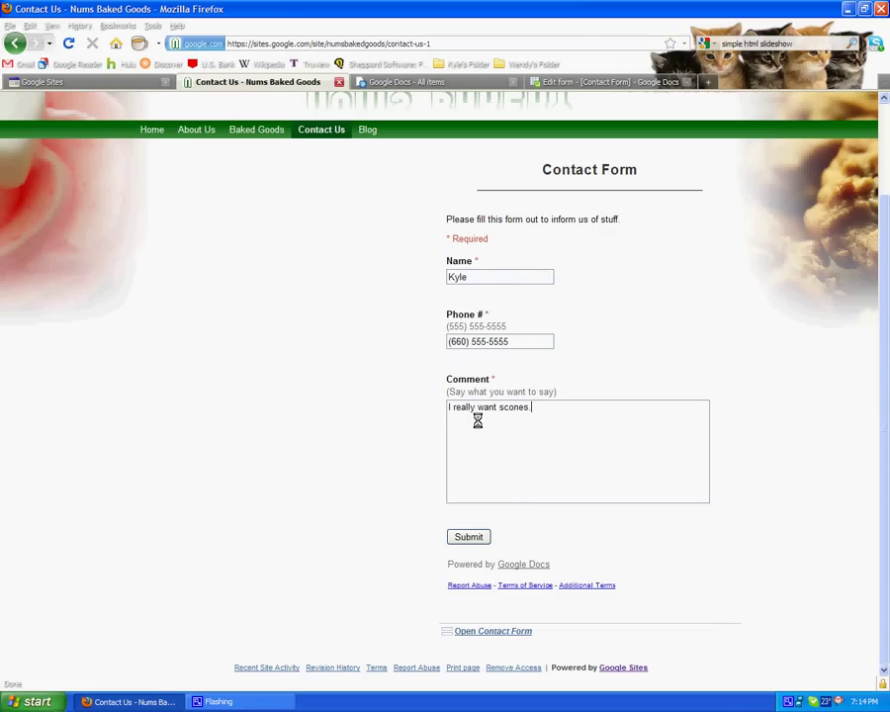
left_click(477, 543)
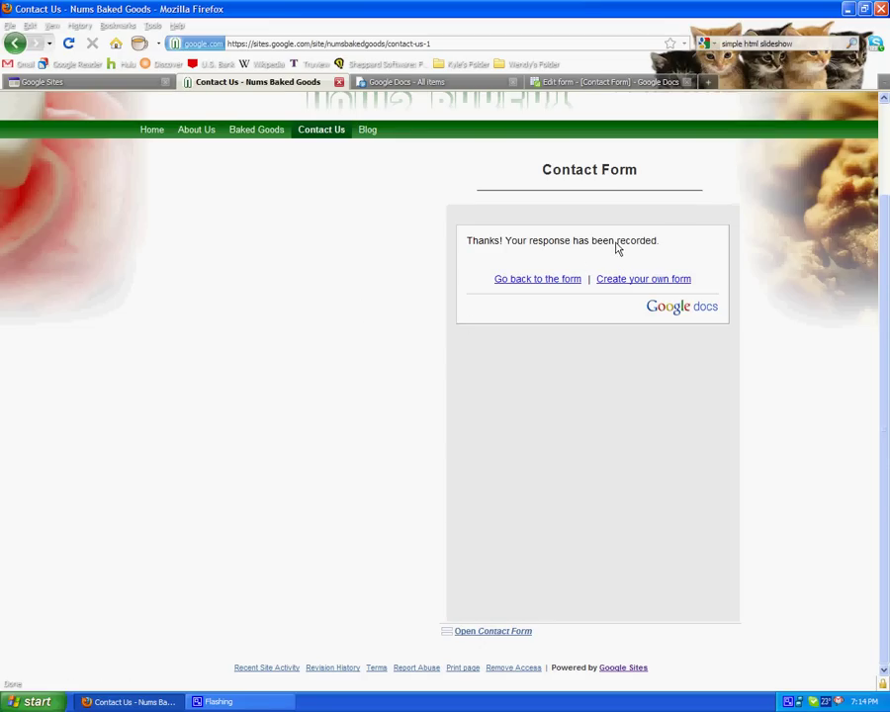
left_click(540, 280)
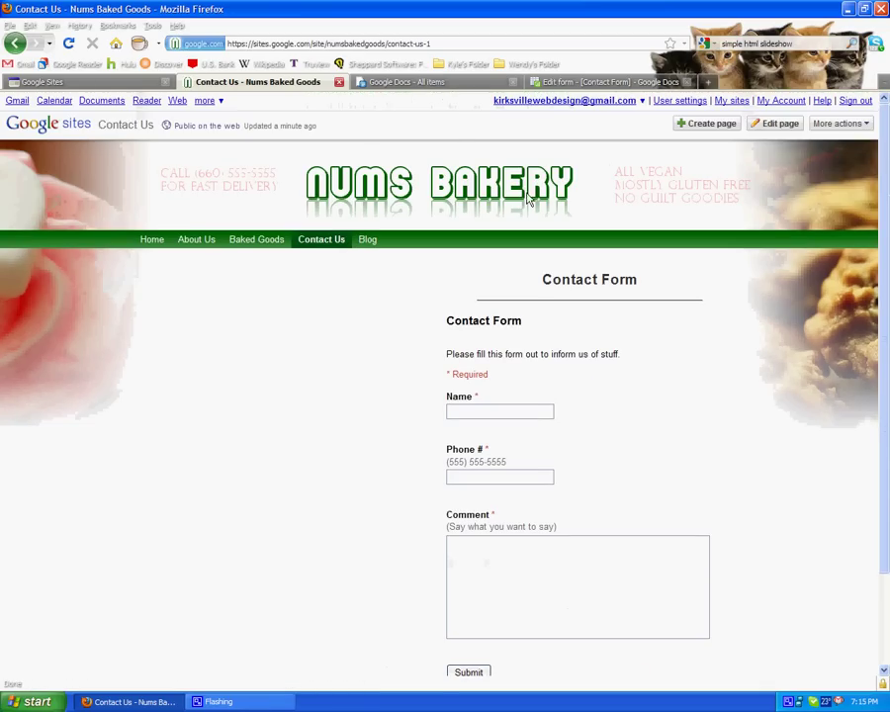
Switch to Google Docs, refresh the item list and open the Contact Form spreadsheet to check the submitted response.
left_click(407, 84)
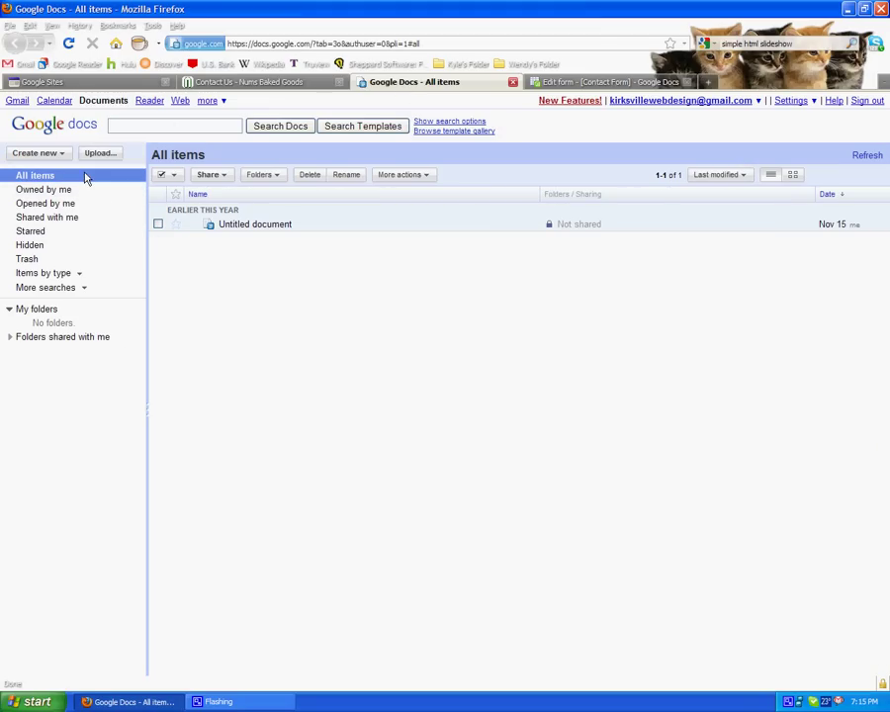
left_click(67, 43)
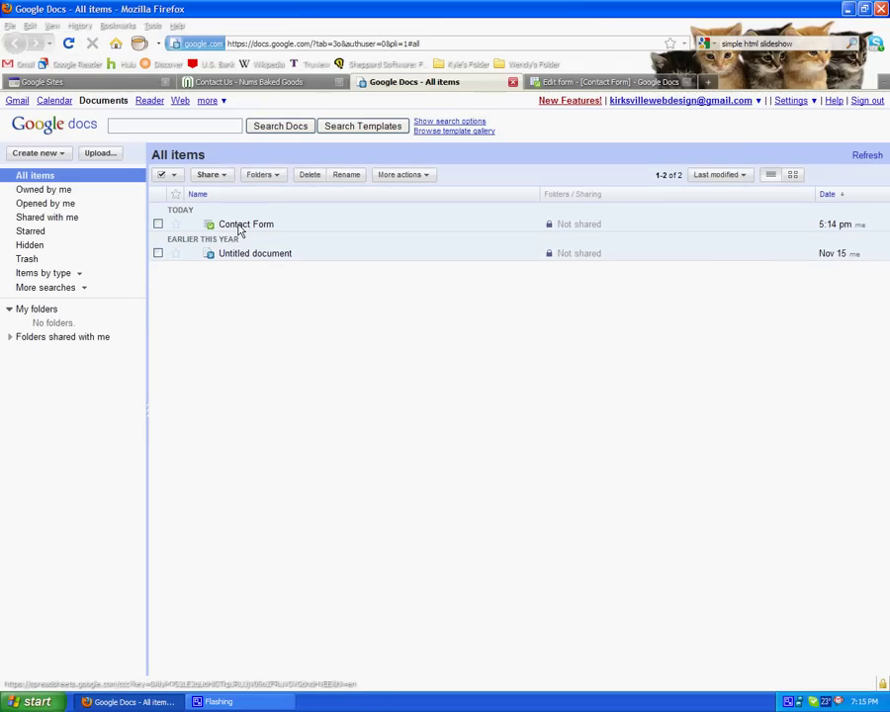
left_click(239, 225)
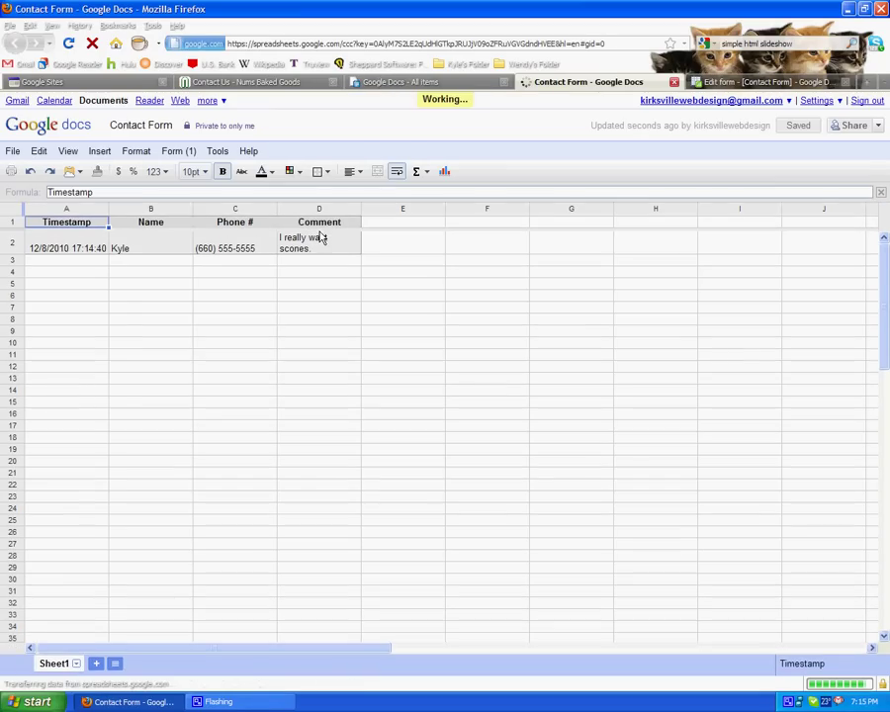
left_click(313, 250)
left_click(300, 269)
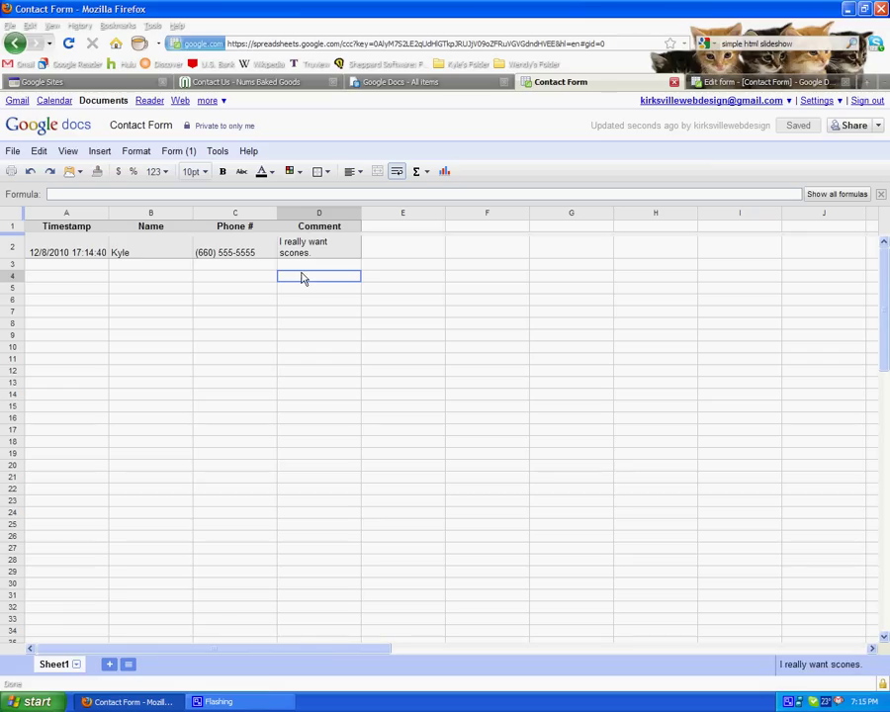
Open the contact form's editor from the spreadsheet to view its questions, and close it.
left_click(180, 152)
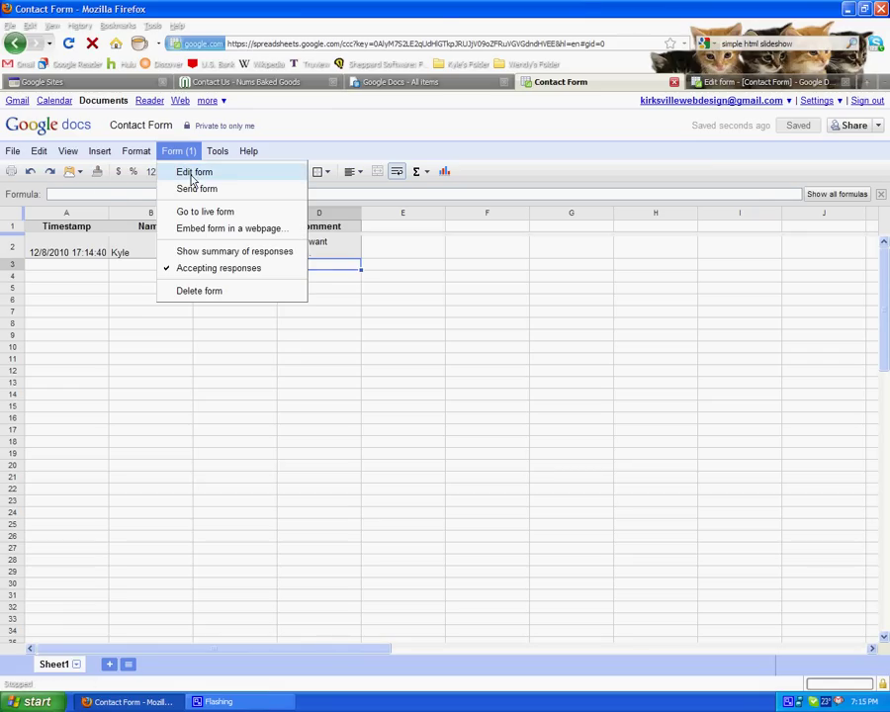
left_click(193, 174)
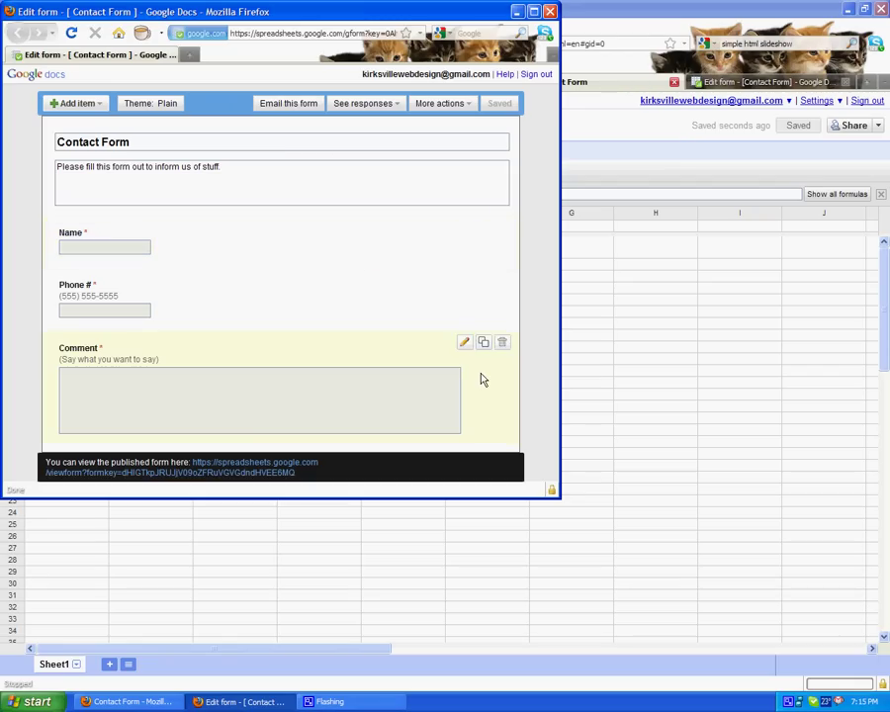
left_click(554, 11)
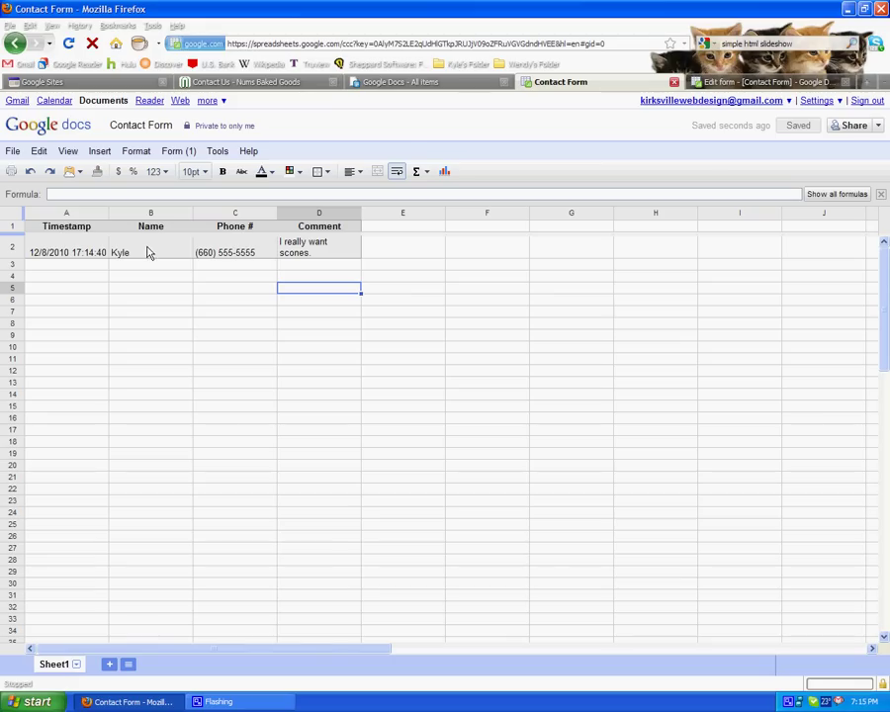
Try notification rules that send an email right away when any changes are made, and cancel them.
key("Up")
key("Up")
key("Up")
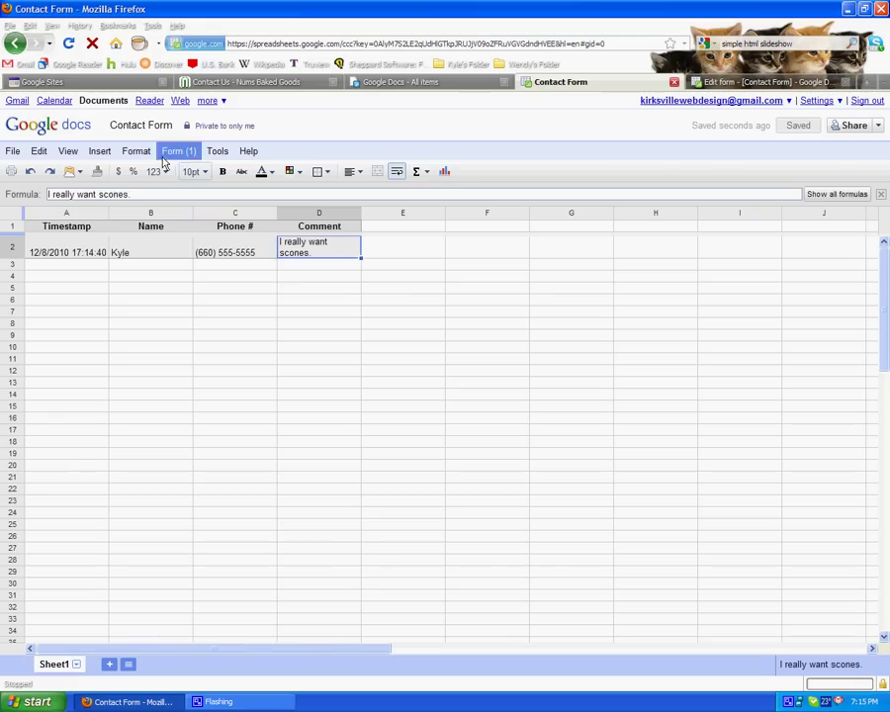
left_click(138, 151)
left_click(166, 153)
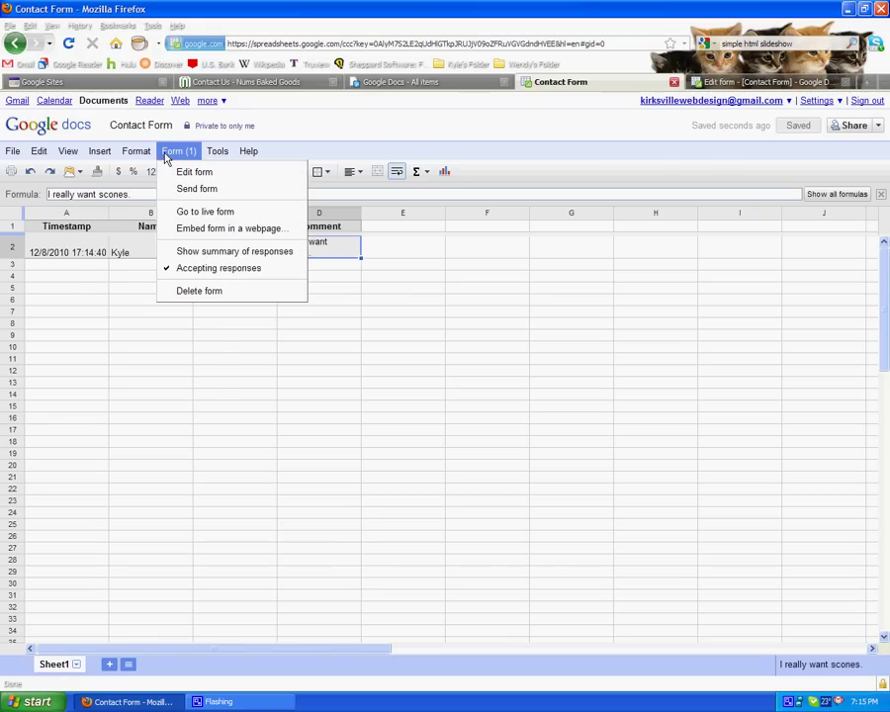
left_click(220, 152)
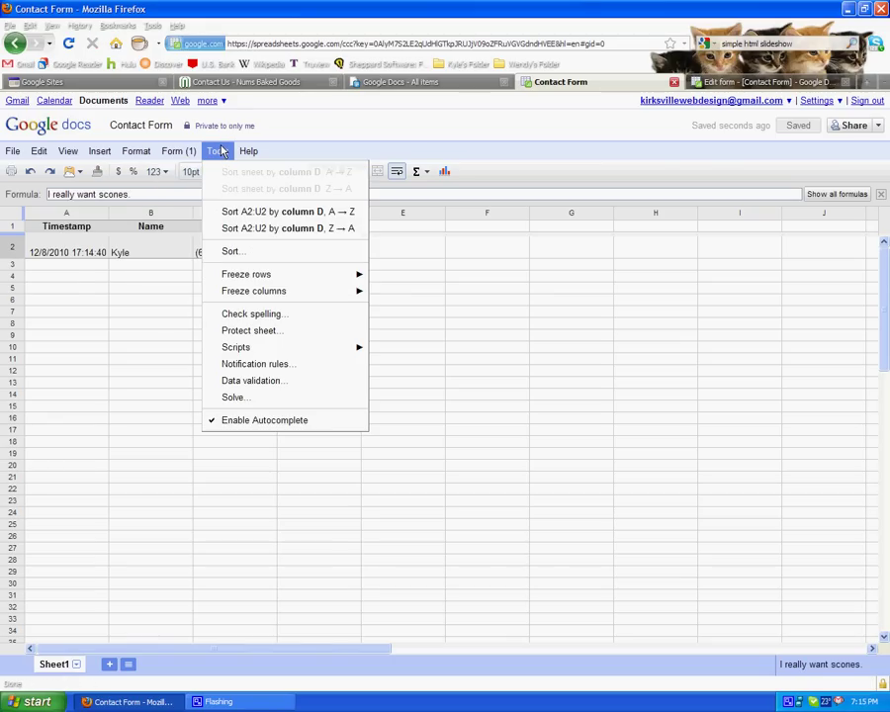
left_click(286, 368)
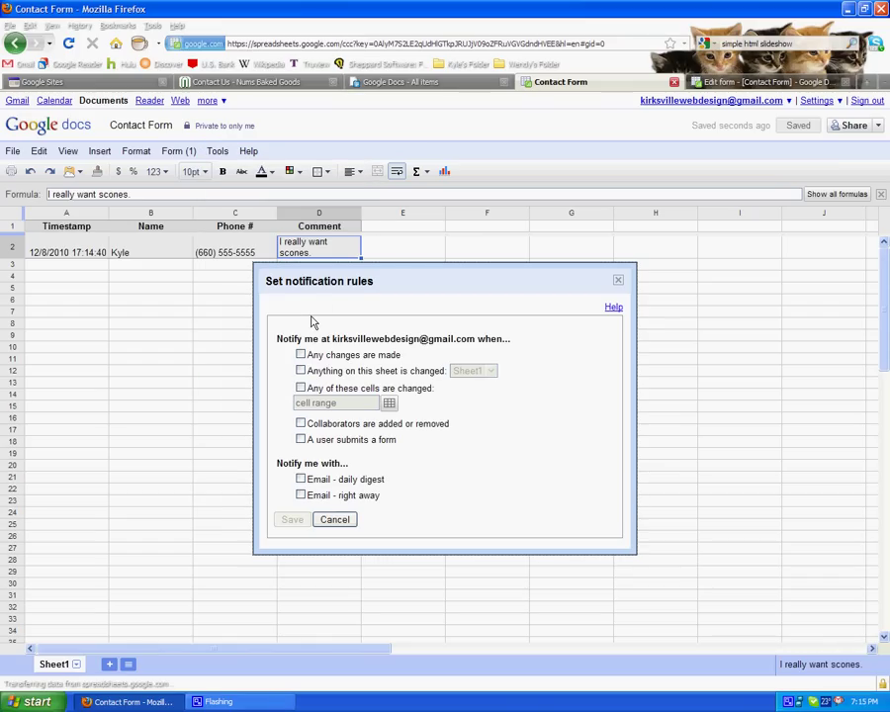
left_click(301, 496)
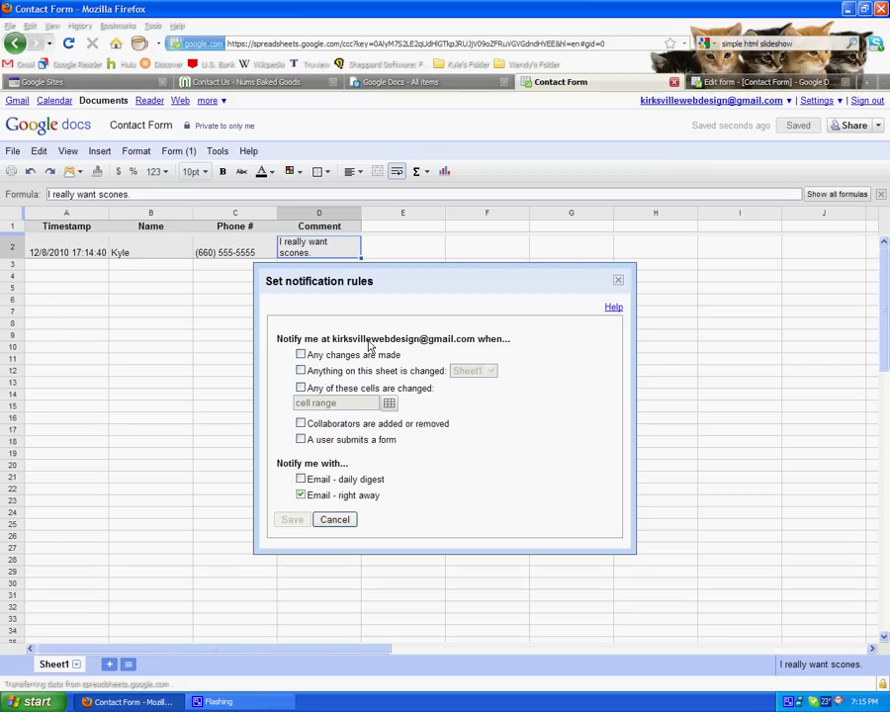
left_click(301, 355)
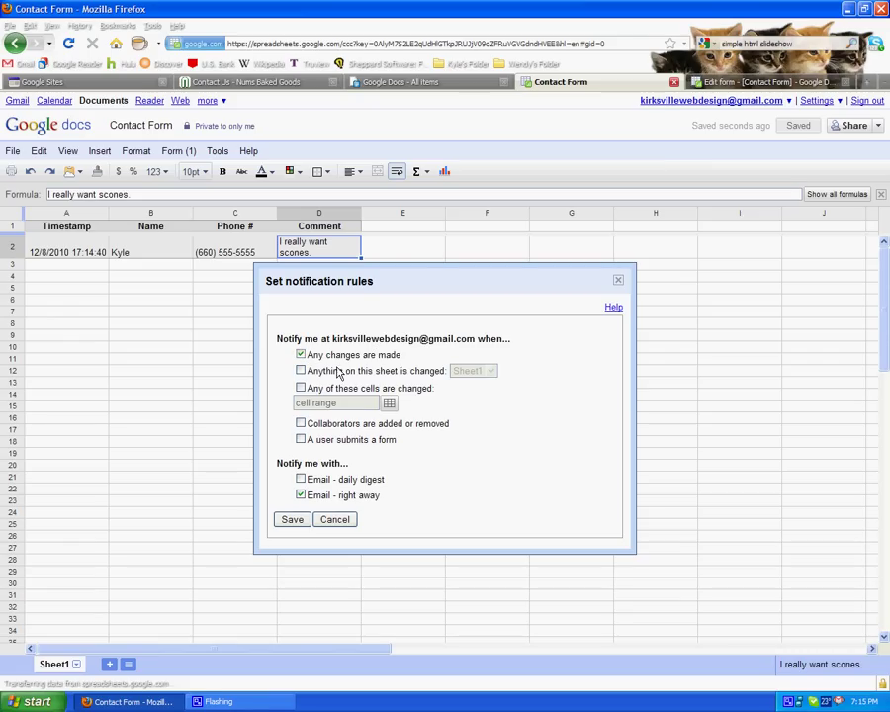
left_click(326, 522)
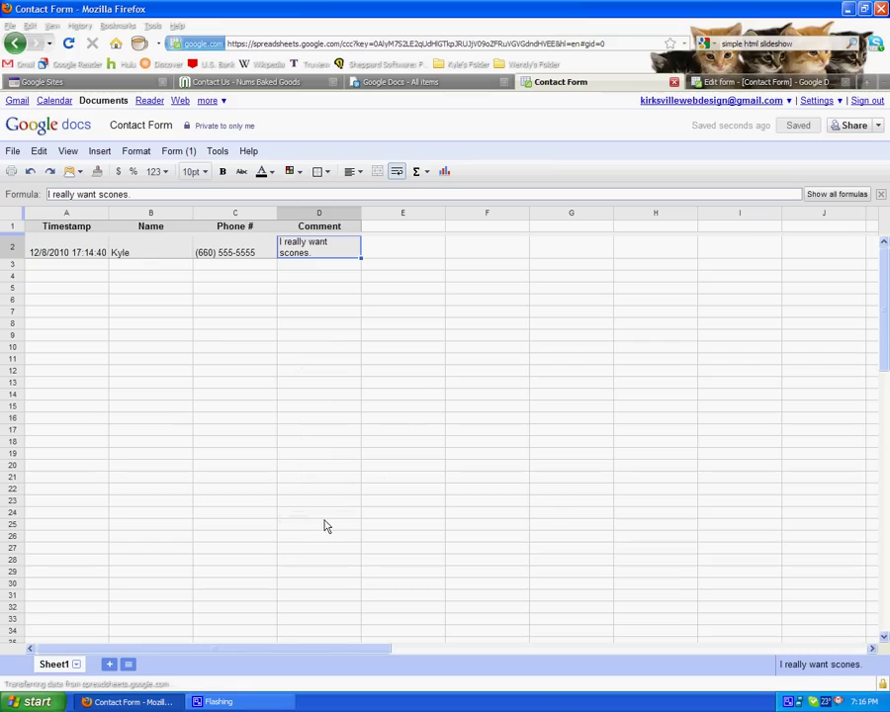
Close the Contact Form spreadsheet, the form editor and the Google Docs list to return to the Contact Us page.
left_click(674, 83)
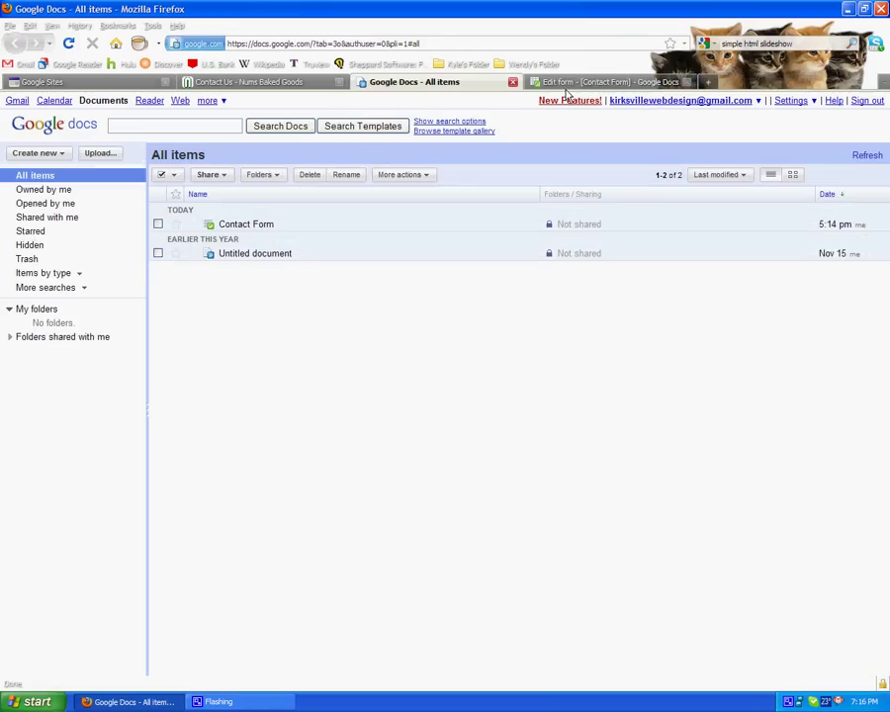
left_click(593, 87)
left_click(686, 83)
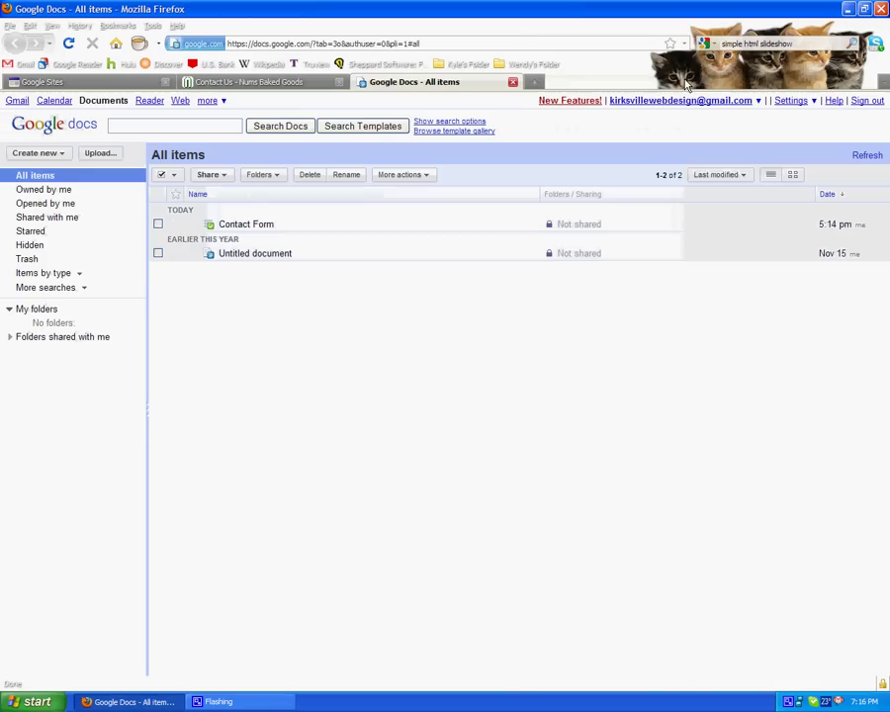
left_click(514, 82)
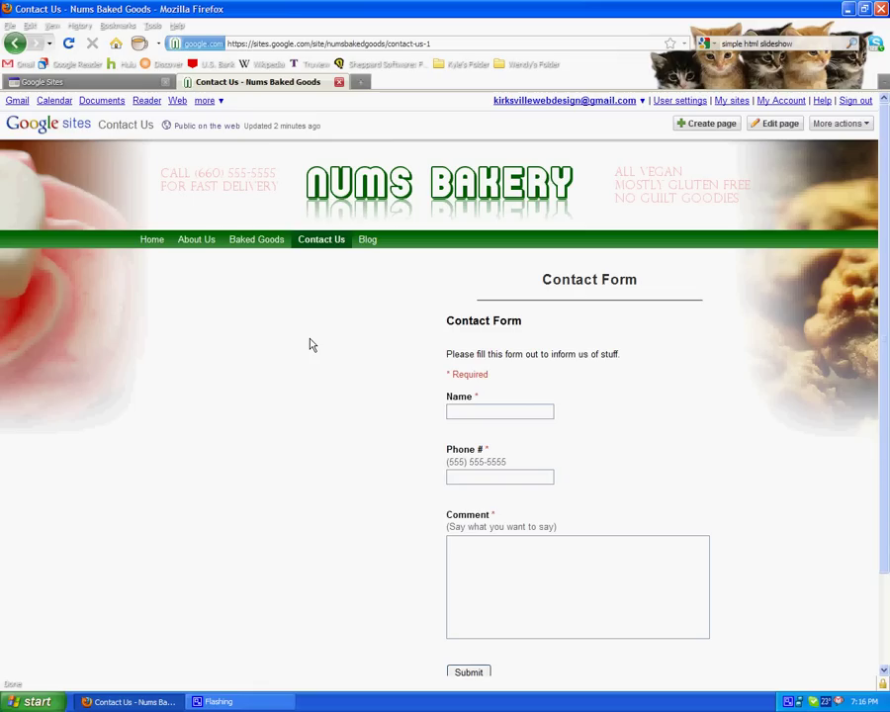
Check the display properties of the Contact Form embedded on the Contact Us page, cancel them, and save the page.
left_click_drag(490, 324, 448, 324)
left_click(455, 328)
left_click(778, 127)
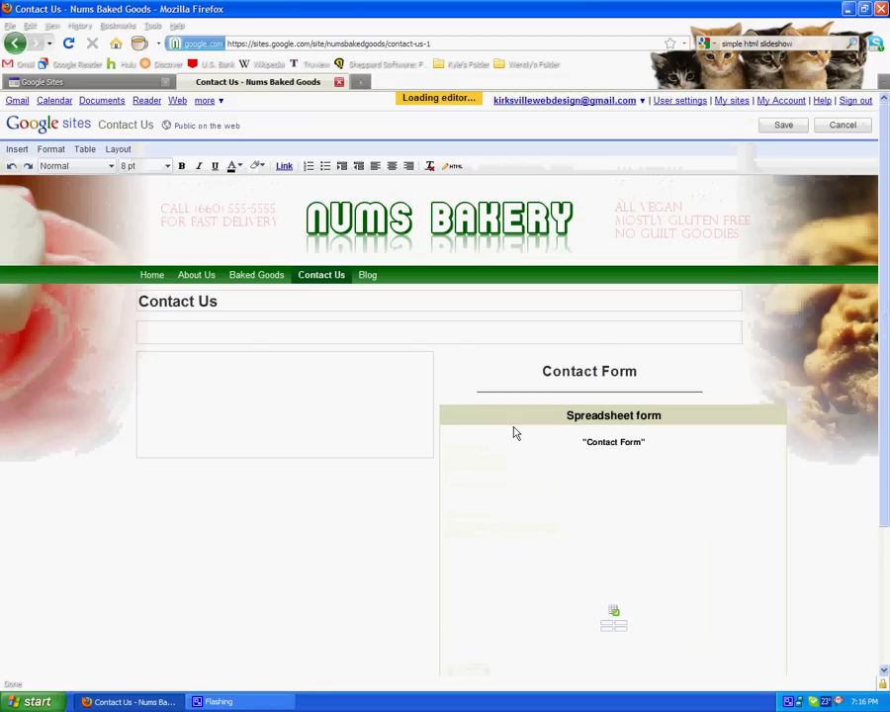
left_click(485, 457)
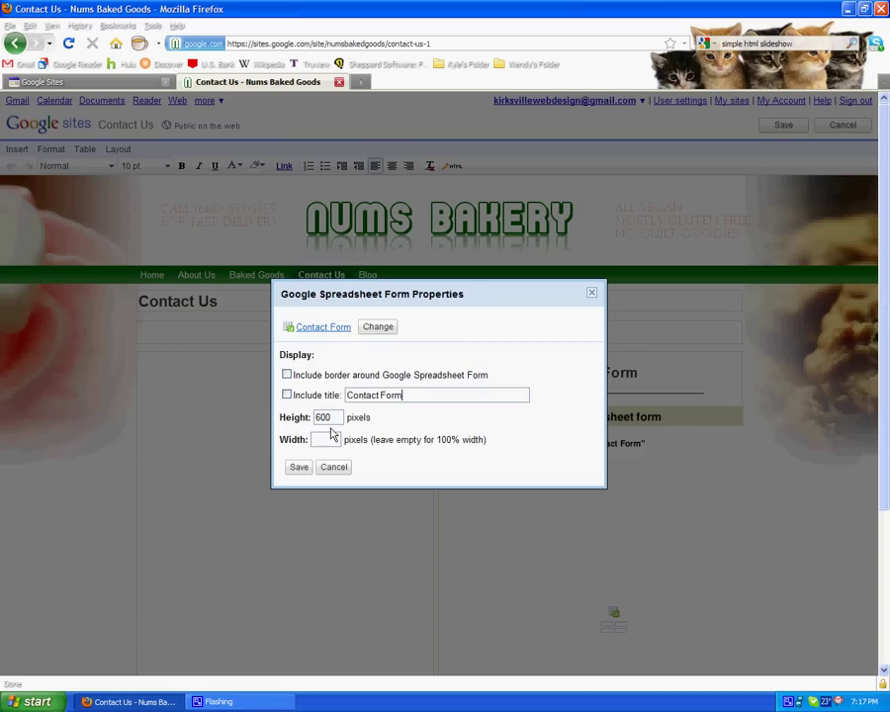
left_click(336, 469)
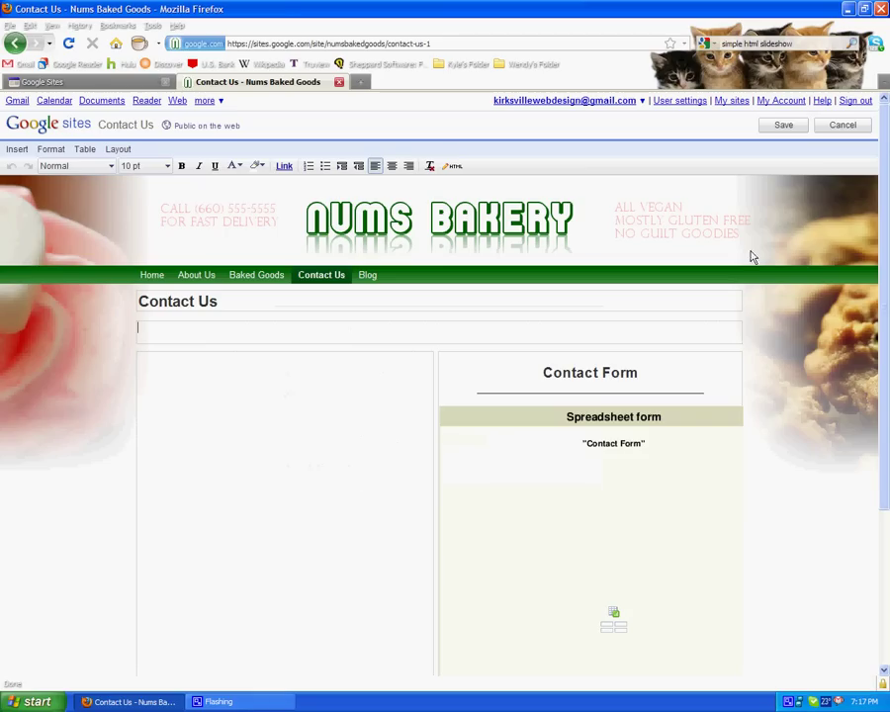
left_click(790, 128)
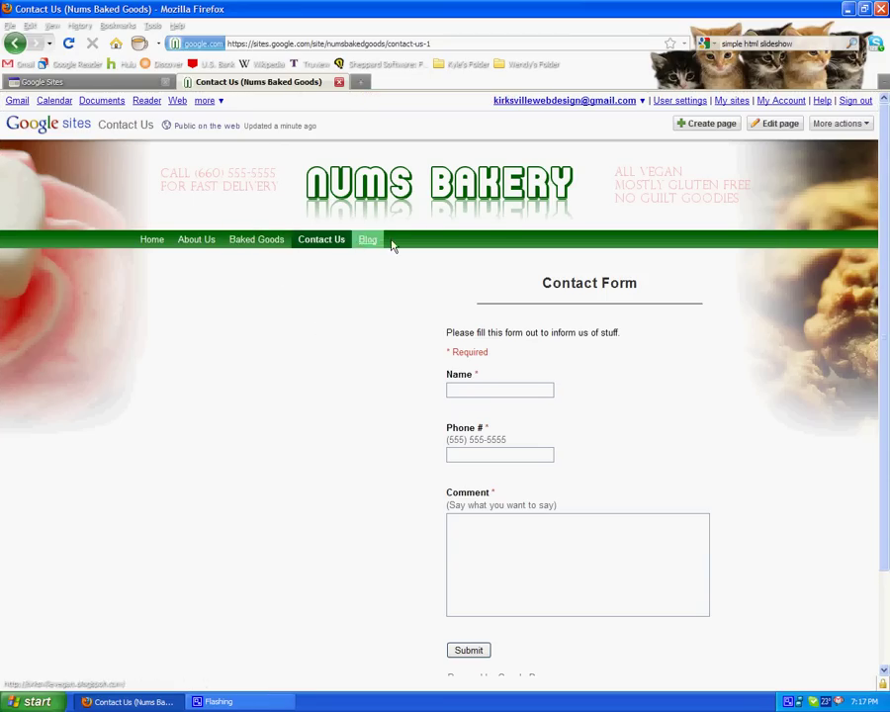
Create a top-level page named Baking Schedule with the Web Page template.
left_click(717, 124)
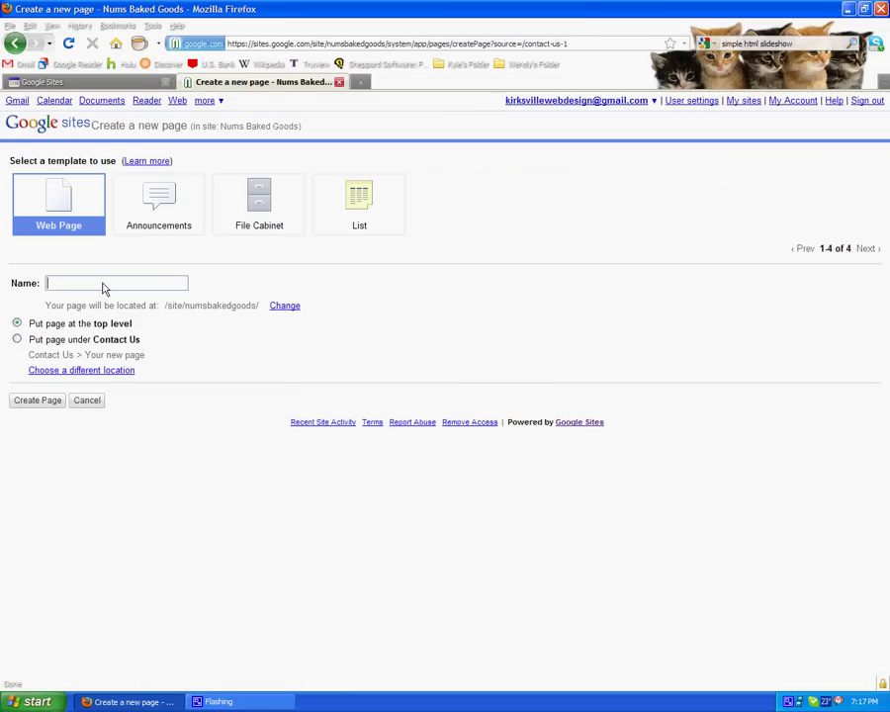
left_click(102, 284)
type("Calendar")
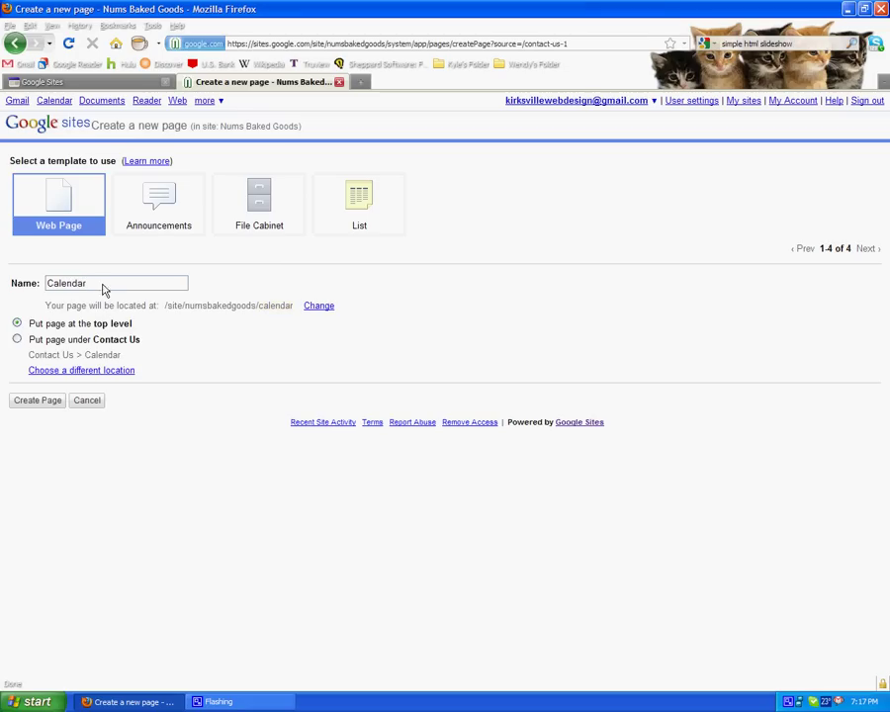
left_click_drag(103, 287, 4, 287)
type("Baking Schedule")
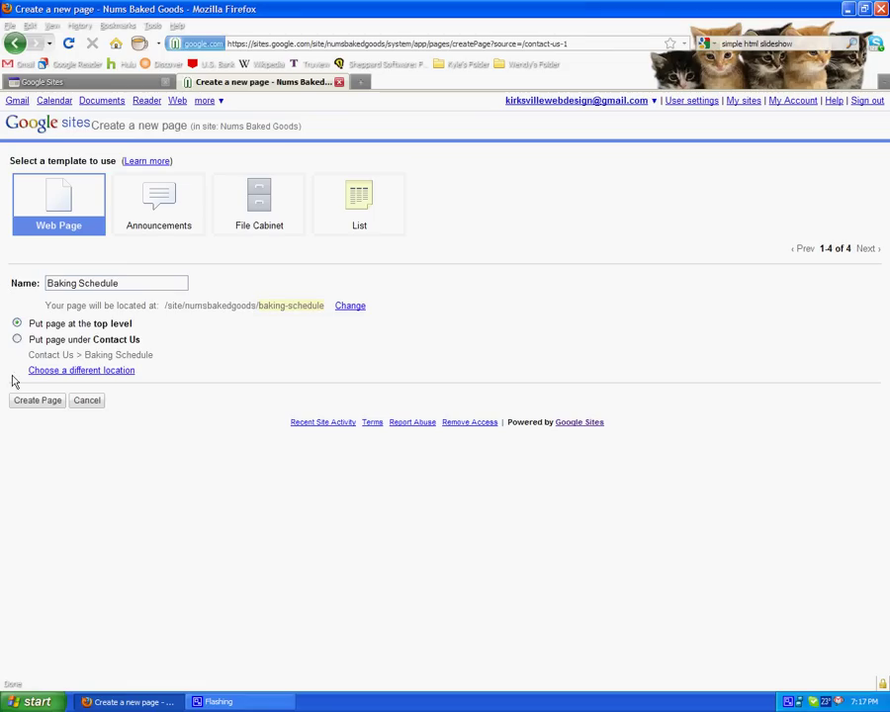
left_click(32, 404)
left_click(30, 404)
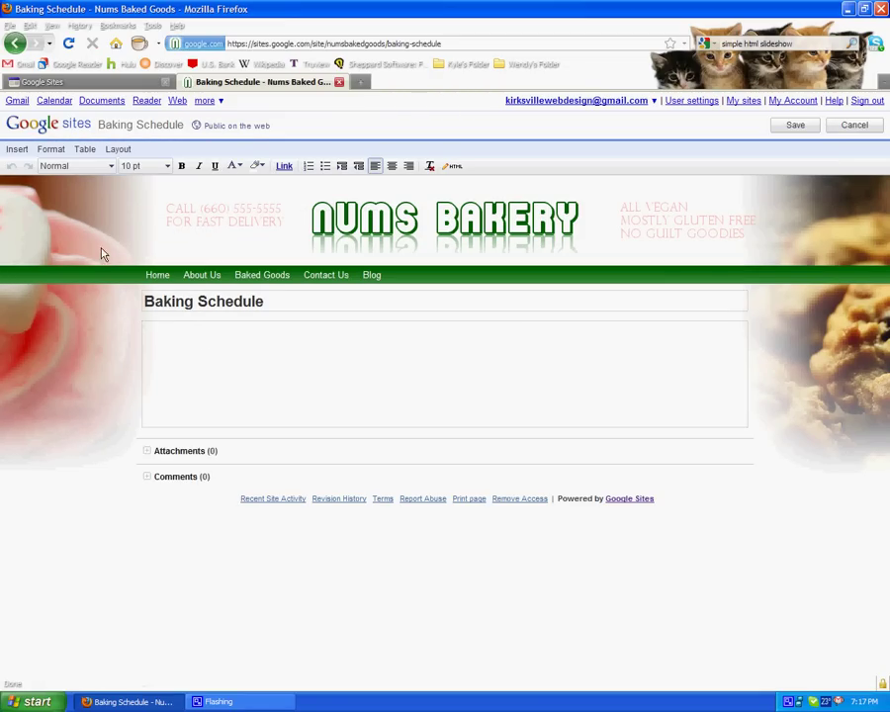
Choose the account's own Google calendar for insertion into the Baking Schedule page.
left_click(17, 150)
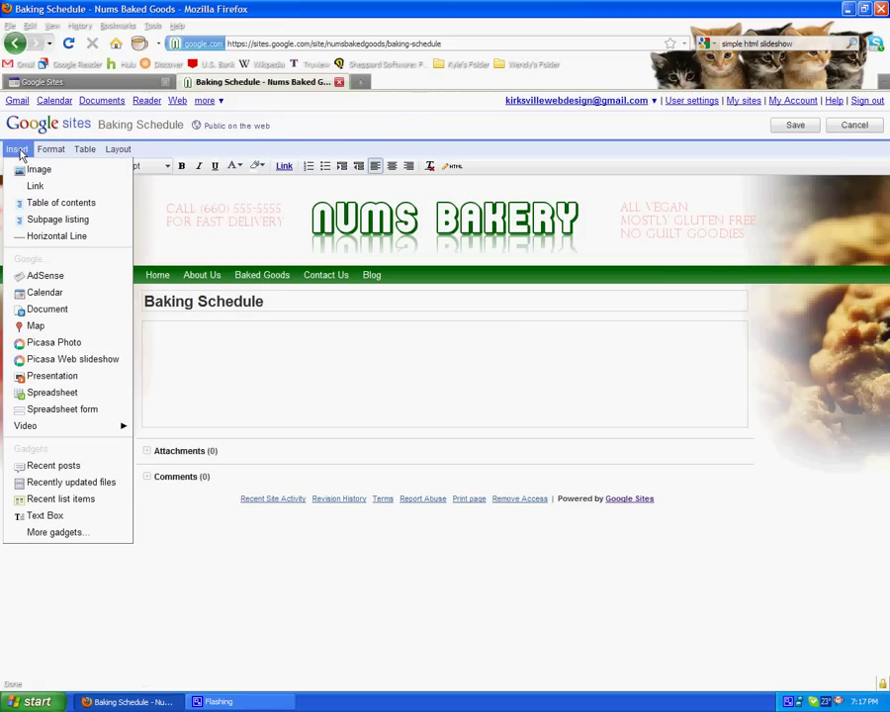
left_click(46, 293)
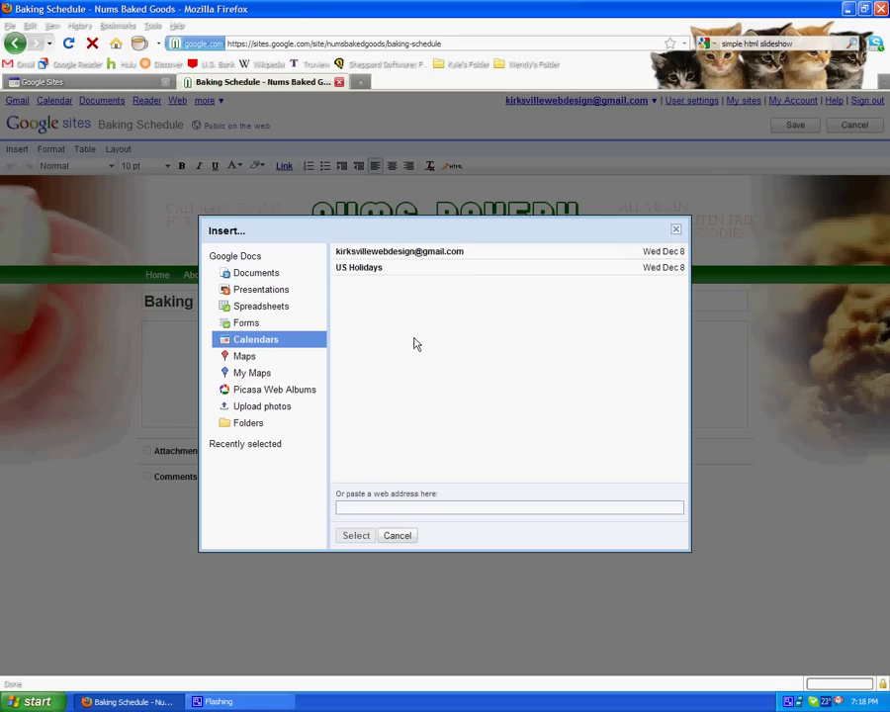
left_click(391, 252)
left_click(358, 536)
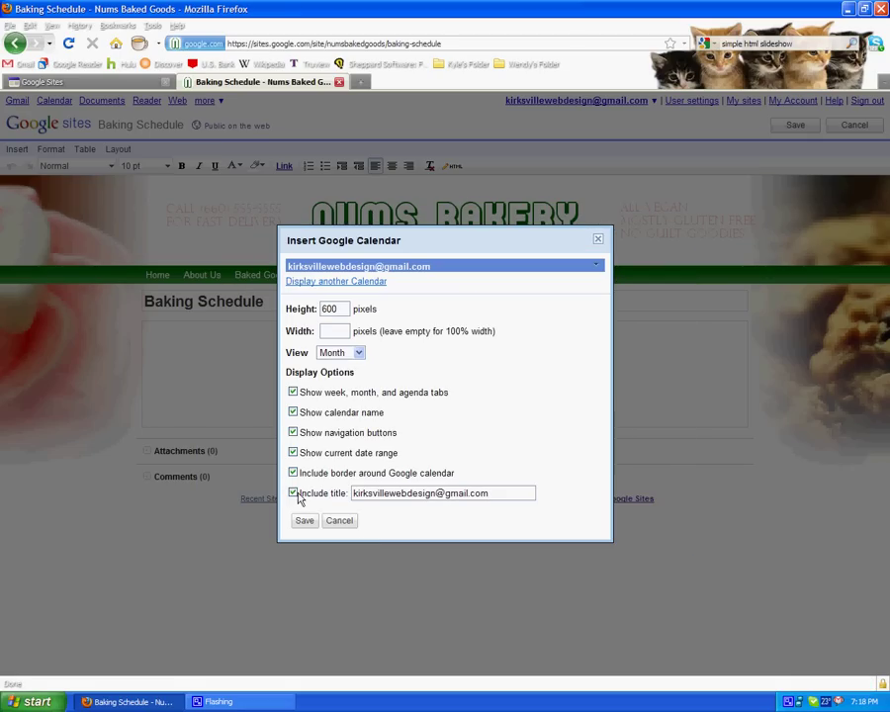
Insert the calendar without title, border, date range, navigation buttons, calendar name or view tabs, and save the page.
left_click(293, 492)
left_click(293, 473)
left_click(293, 453)
left_click(293, 432)
left_click(293, 413)
left_click(293, 393)
left_click(304, 521)
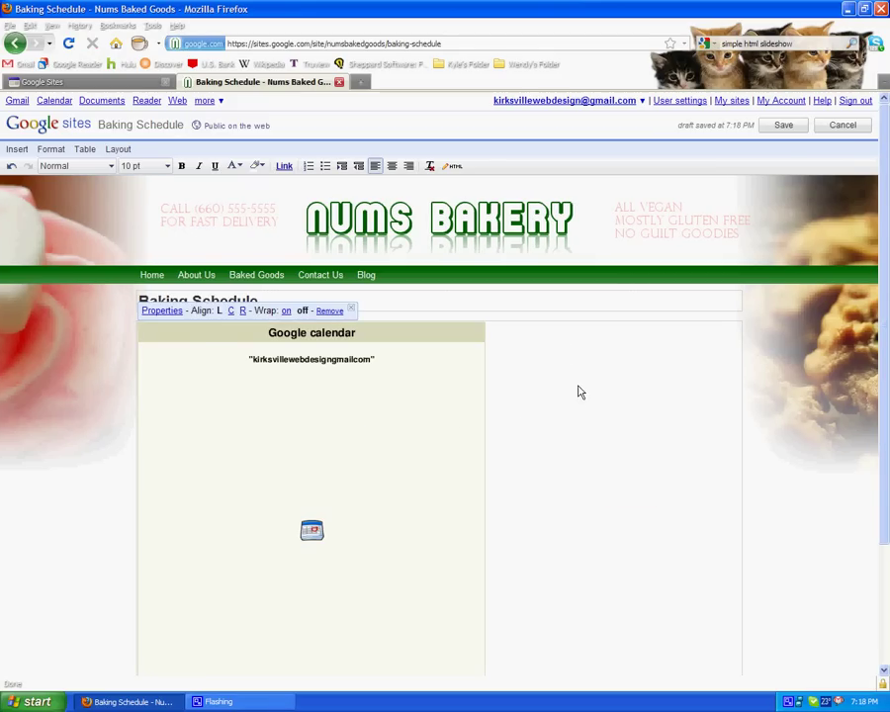
left_click(786, 130)
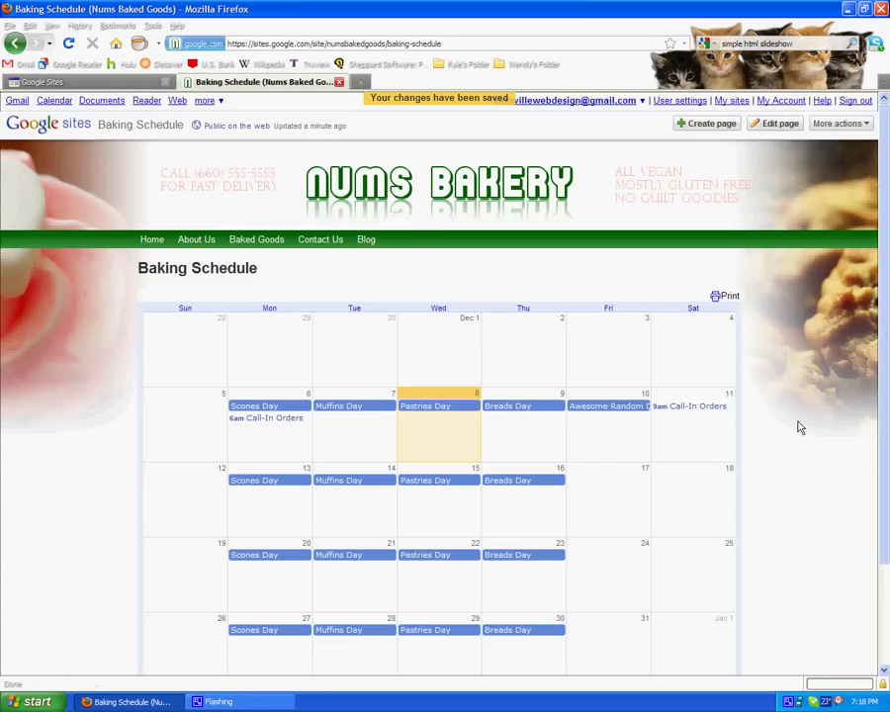
Turn off the page title, sub-page links, attachments and comments in the Baking Schedule page's settings and save them.
scroll(801, 429, "down", 2)
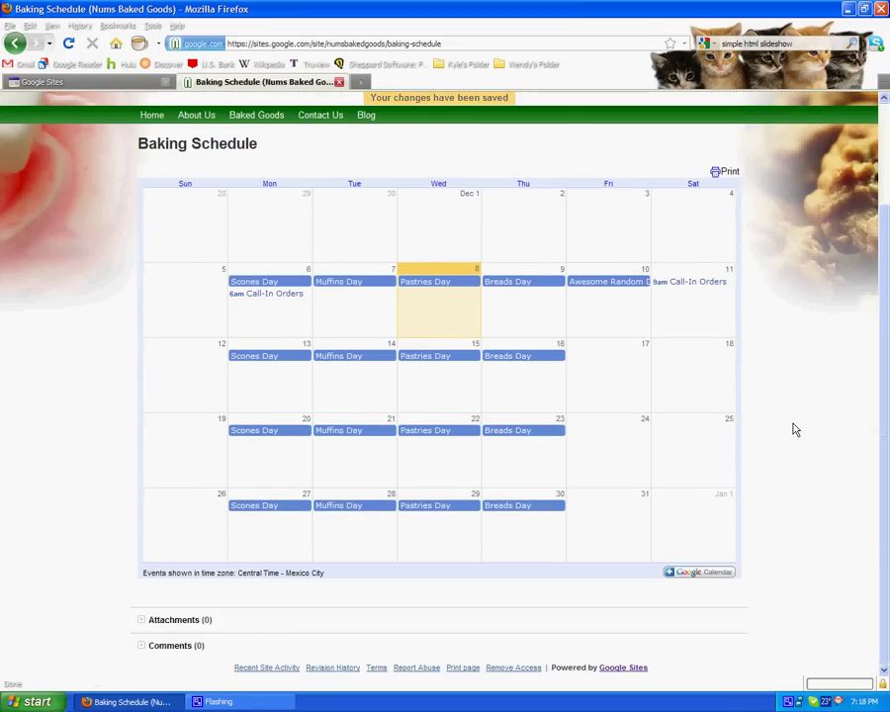
scroll(794, 427, "up", 2)
scroll(792, 427, "down", 2)
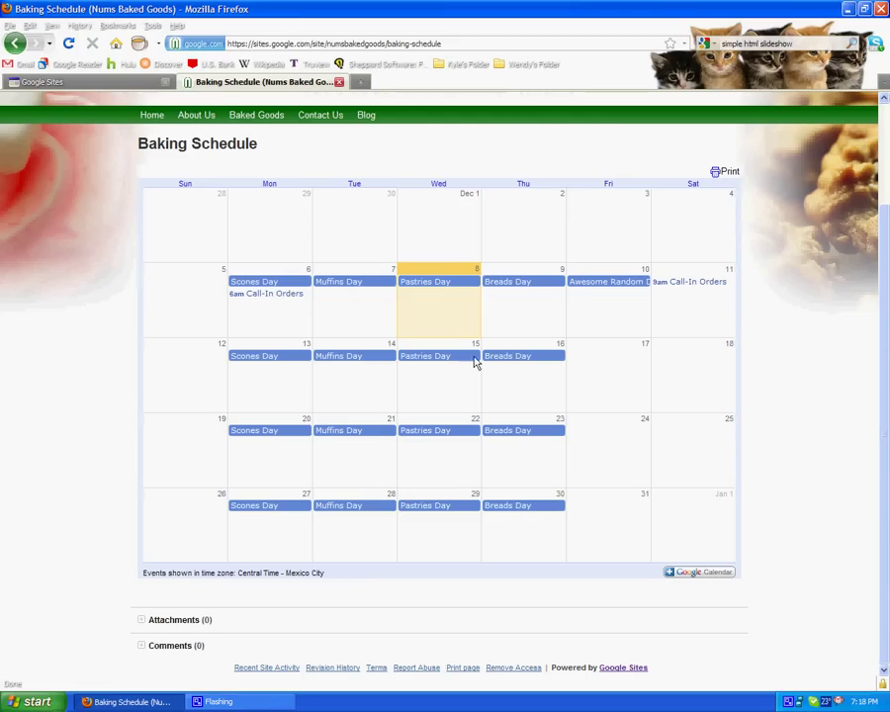
scroll(475, 363, "up", 3)
left_click(852, 124)
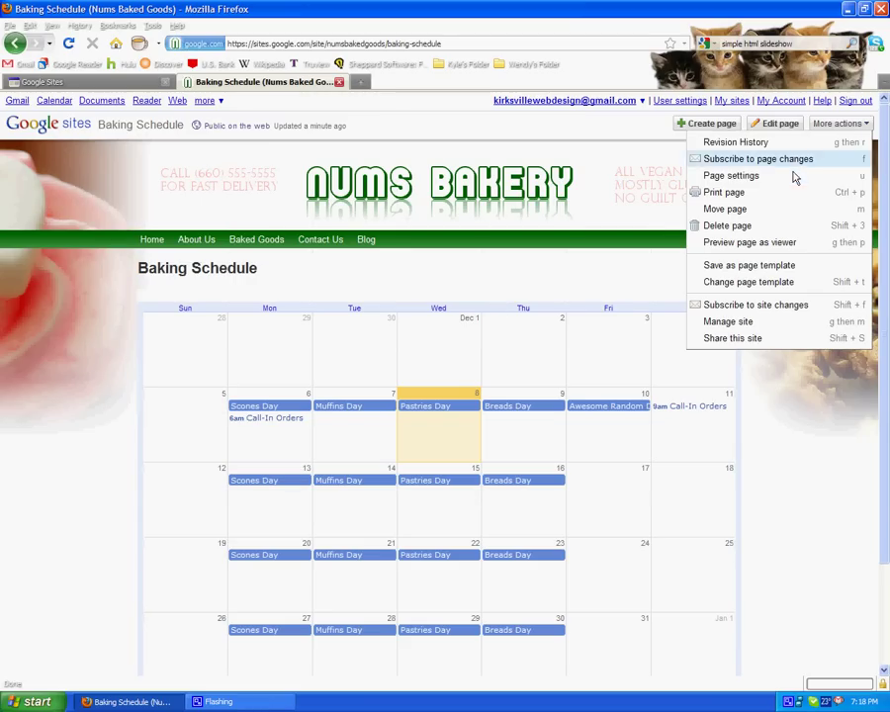
left_click(795, 176)
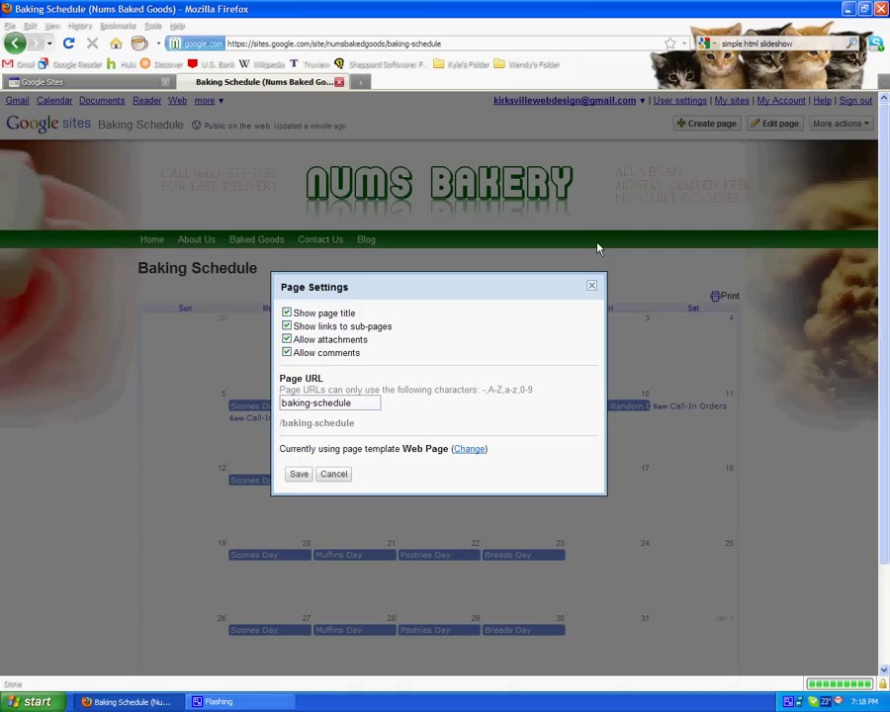
left_click(287, 352)
left_click(286, 340)
left_click(287, 313)
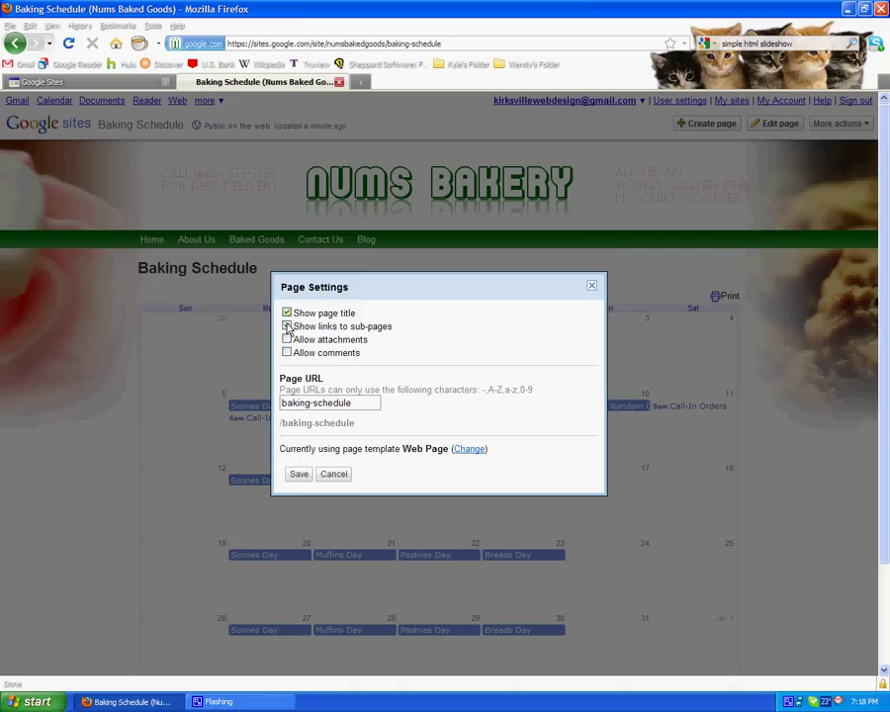
left_click(287, 326)
left_click(300, 474)
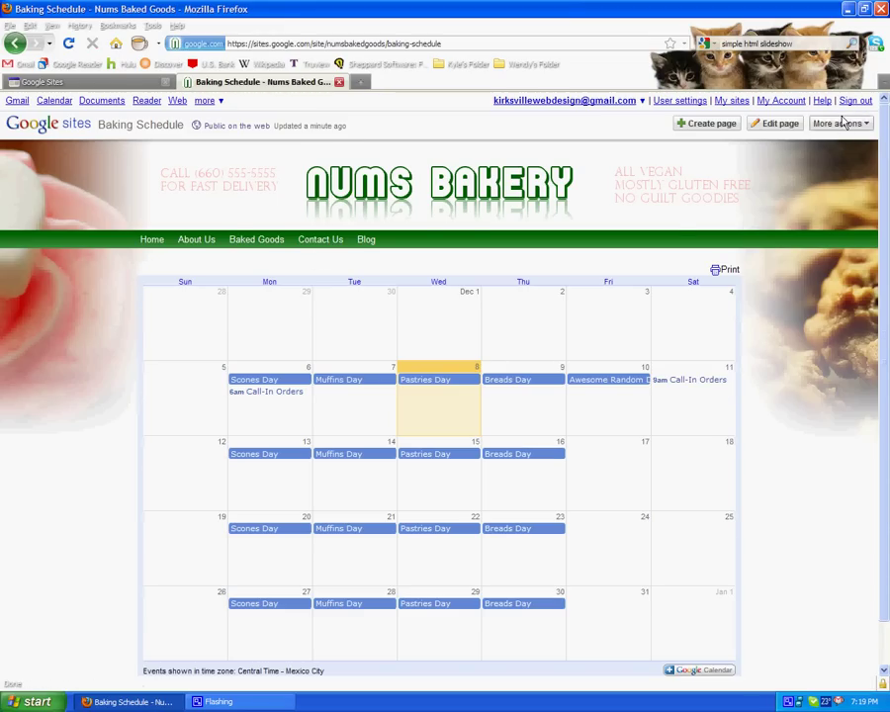
Add the Baking Schedule page to the horizontal navigation bar in the site layout.
left_click(844, 123)
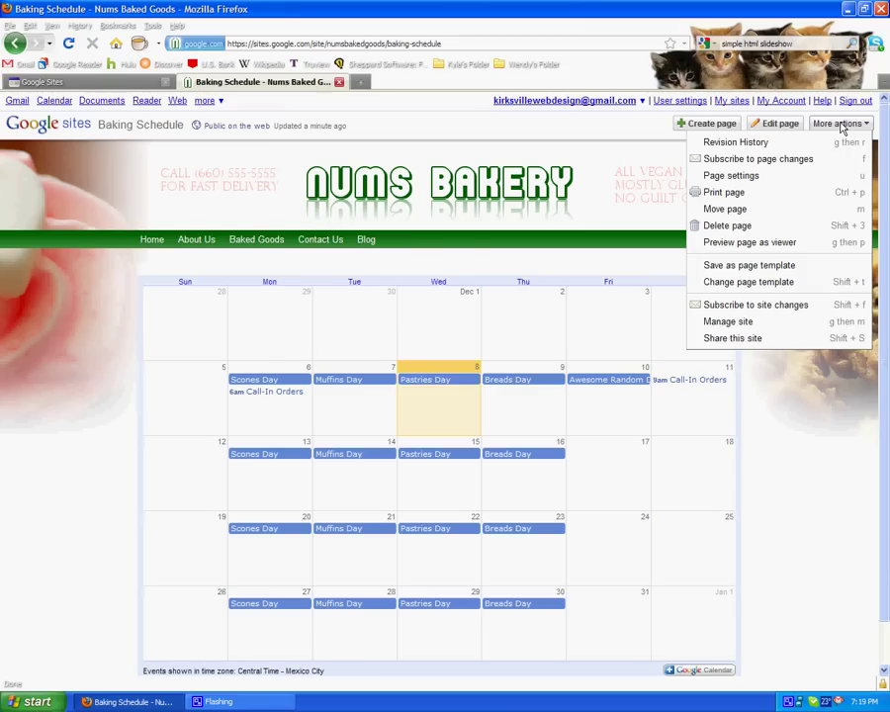
left_click(751, 323)
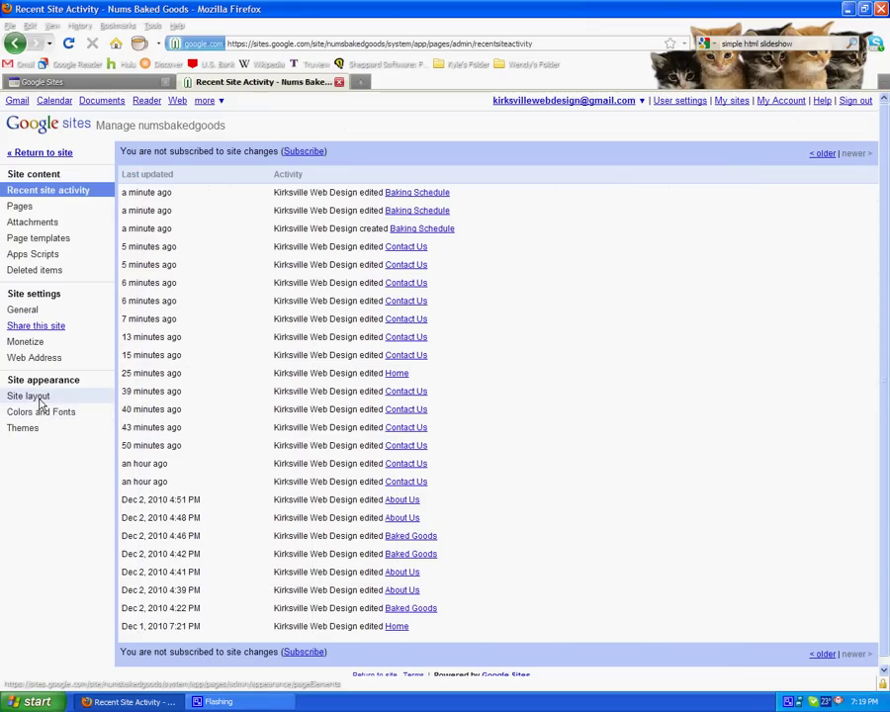
left_click(42, 404)
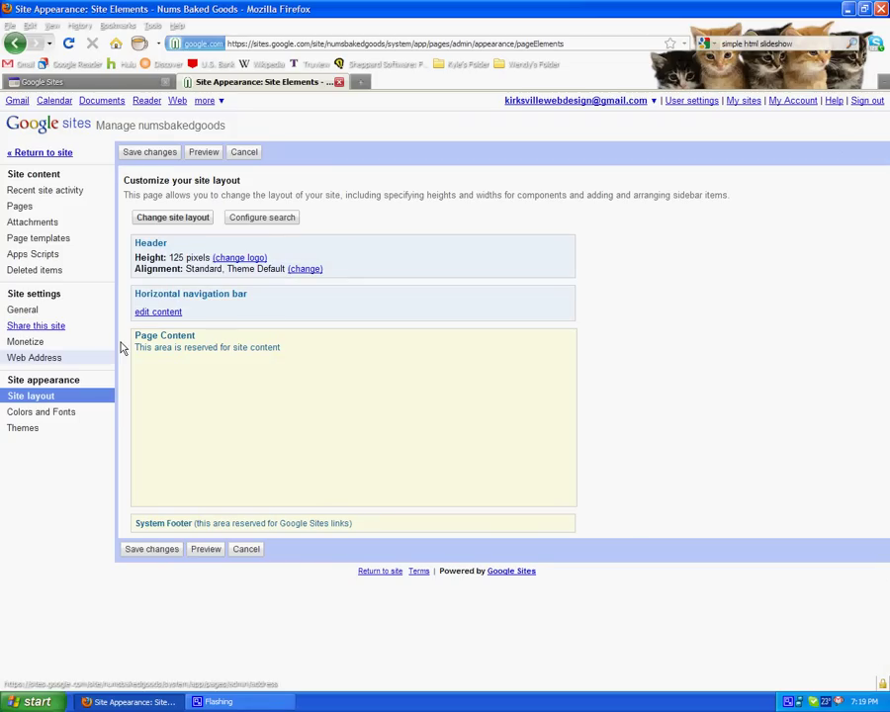
left_click(154, 312)
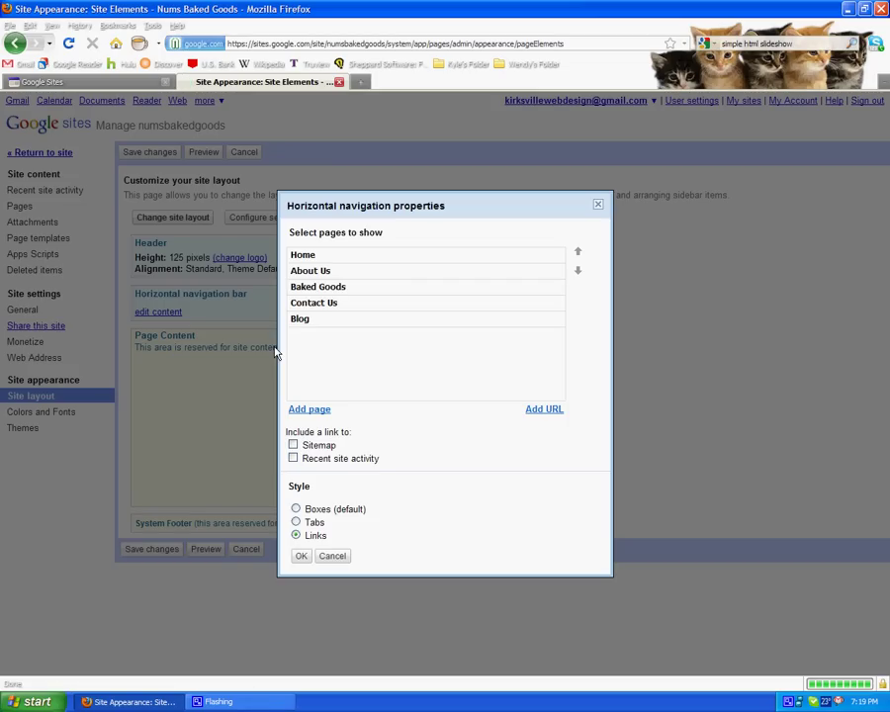
left_click(309, 409)
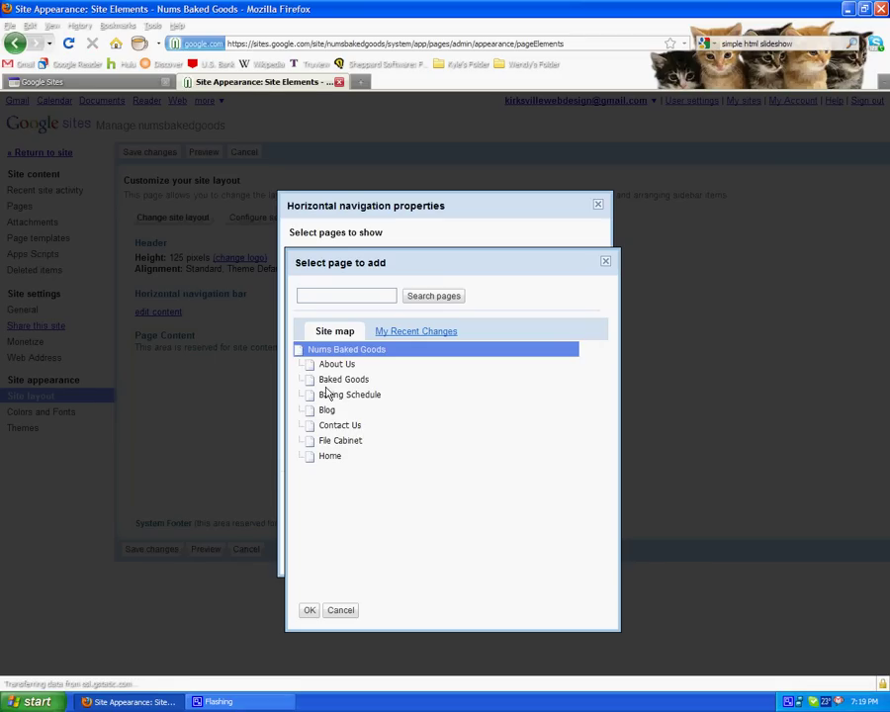
left_click(327, 395)
left_click(310, 610)
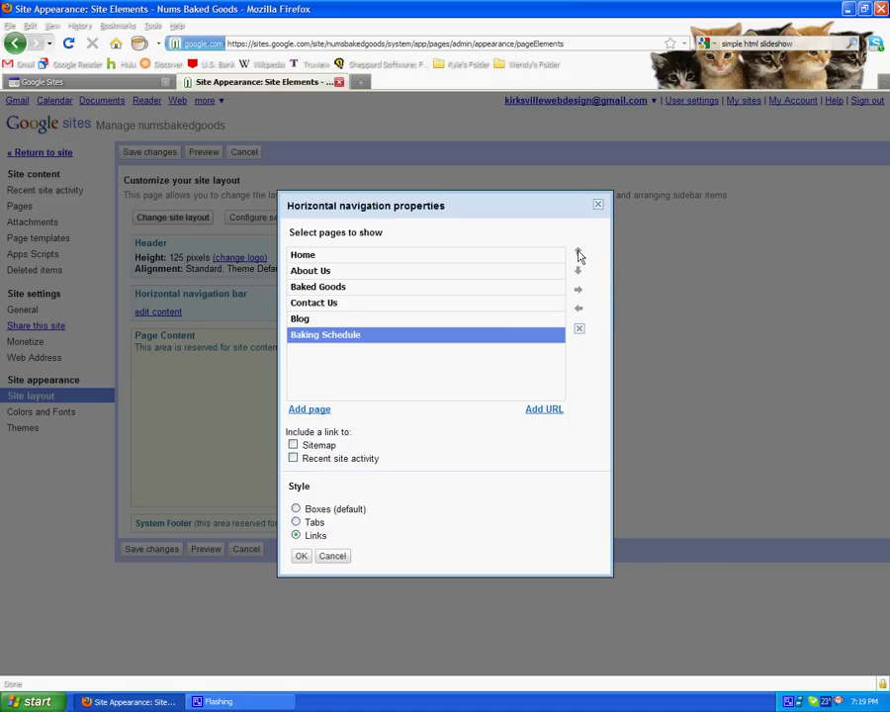
Move Baking Schedule between Baked Goods and Contact Us in the navigation order and save the site layout.
left_click(580, 254)
left_click(580, 254)
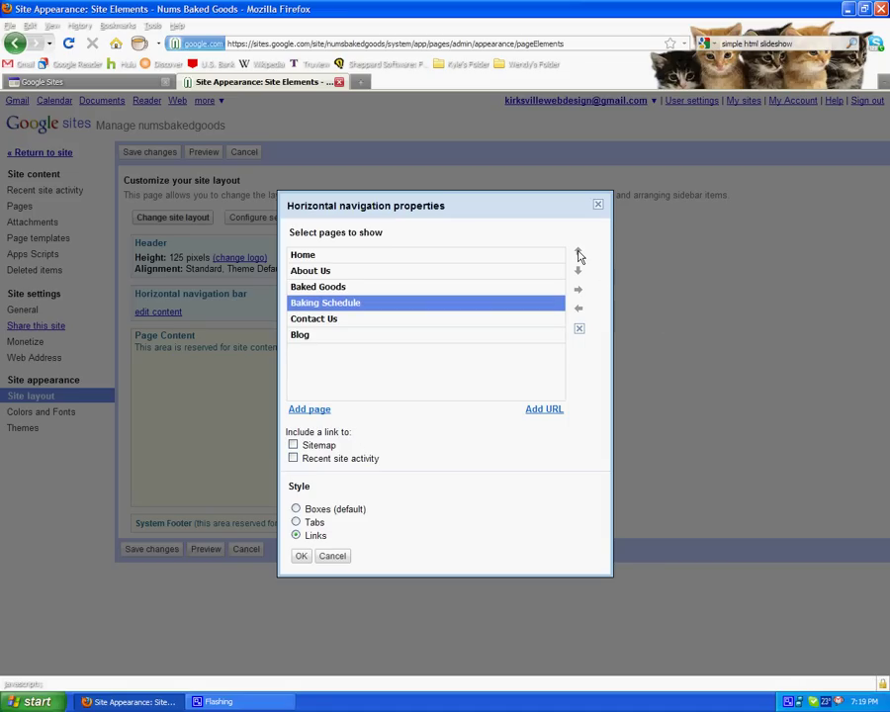
left_click(302, 556)
left_click(135, 157)
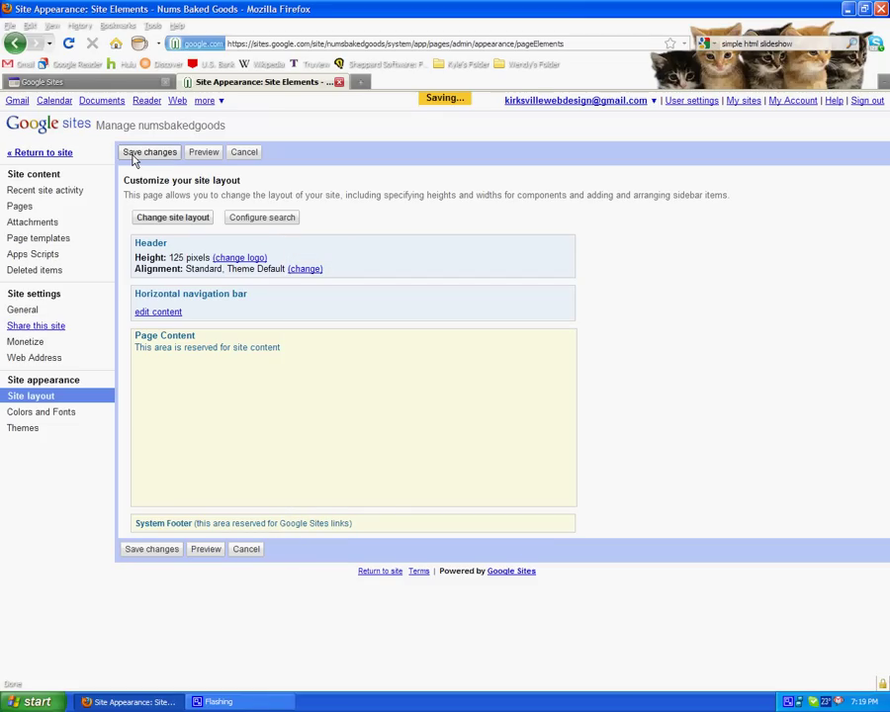
Return to the site and open the Baking Schedule page through its new navigation link.
left_click(63, 155)
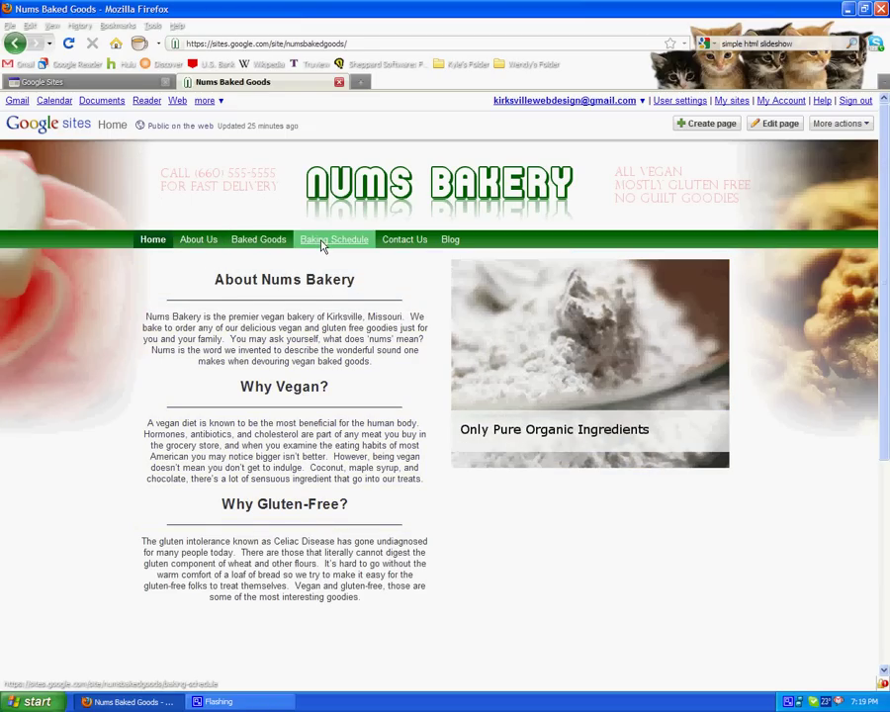
left_click(322, 245)
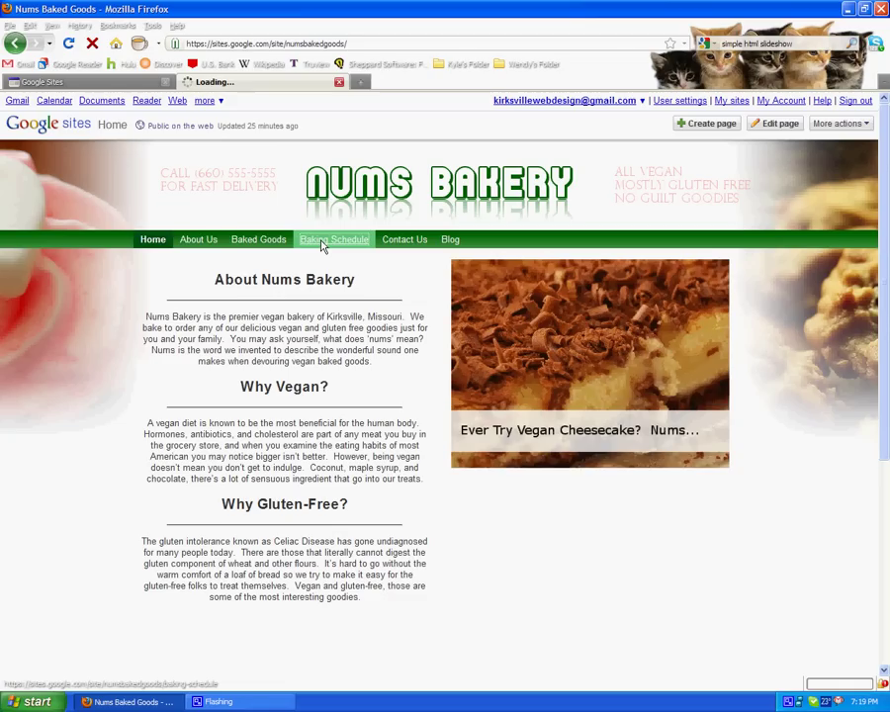